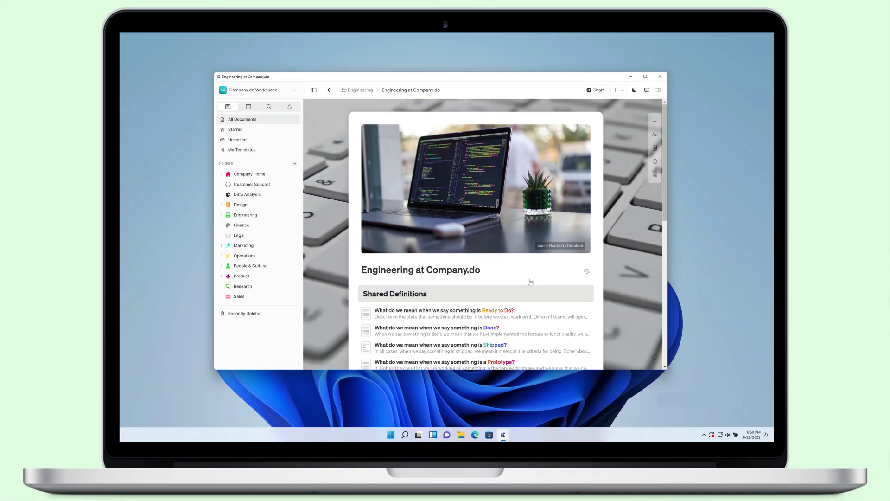
# Scroll through the Aug 26, 2022 Engineering note to review its shared handbook definitions.
pyautogui.scroll(-5, 530, 282)
pyautogui.scroll(-5, 530, 282)
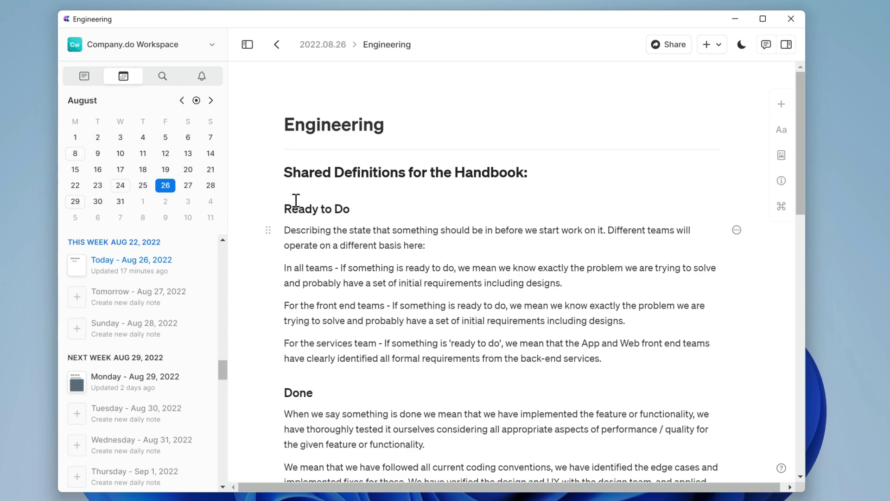
# Copy the five blocks from the Ready to Do heading through the services team paragraph into Engineering at Company.do.
pyautogui.click(268, 209)
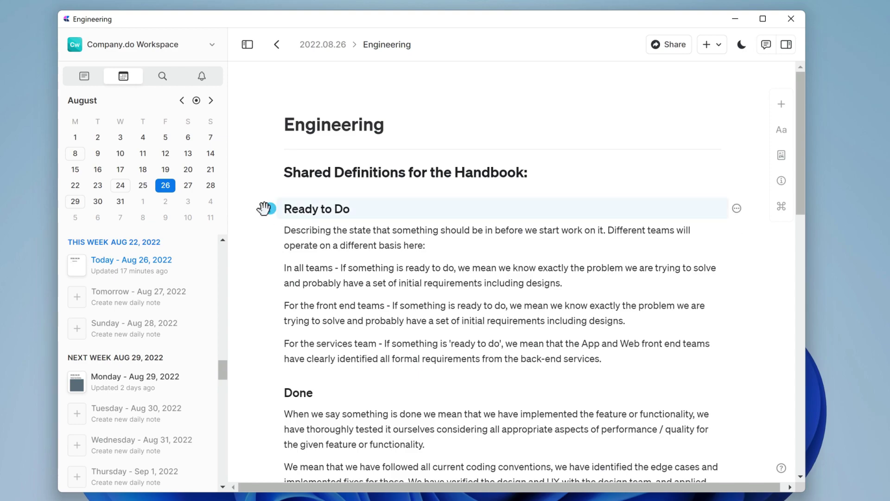
pyautogui.keyDown('shift'); pyautogui.click(269, 344); pyautogui.keyUp('shift')
pyautogui.hotkey('ctrl', 'c')
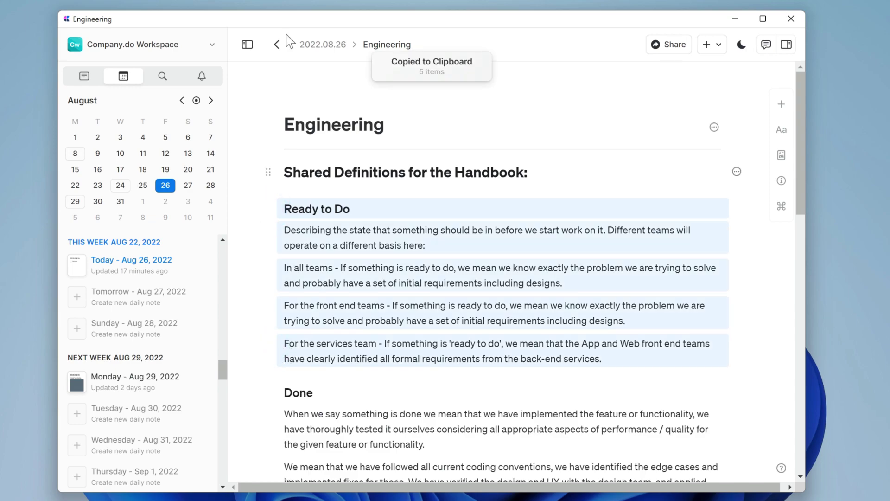
pyautogui.click(278, 43)
pyautogui.hotkey('ctrl', 'v')
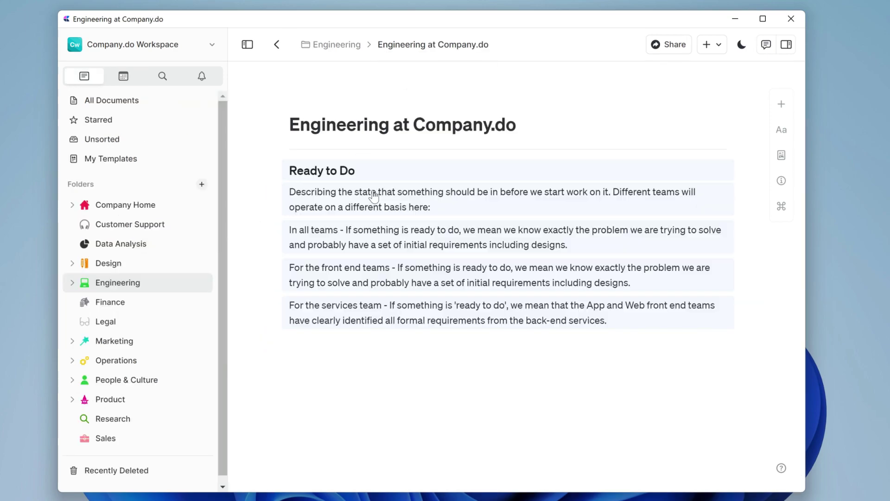
pyautogui.click(438, 208)
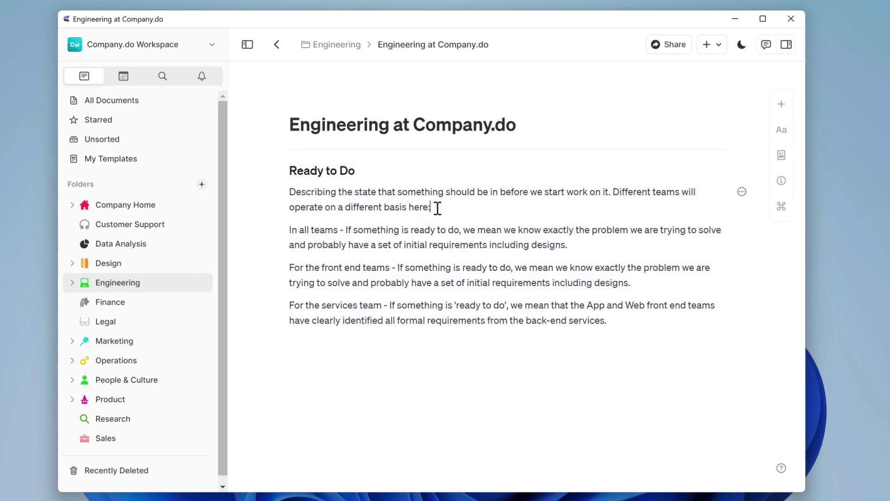
# Add extra sentences to each paragraph, such as the app and web front end example and the engineer estimates.
pyautogui.press('BackSpace')
pyautogui.write('- For example, the app and the web front end teams are far more able to rapidly iterate at a higher efficiency and lower cost than within the back-end / services team.')
pyautogui.click(584, 260)
pyautogui.write('Engineers have been involved at a high level estimate for the task, and are aligned with the product team or what we aim to produce.')
pyautogui.click(626, 313)
pyautogui.write('We have had a round of questions/ answers between engineers and design and product. There has been at least one or two rounds of questions / answers between this group.')
pyautogui.click(624, 380)
pyautogui.write('The front end teams have prototyped and mocked the feature, and it has gone through several rounds of iteration with design. Product feedback has been given so we can be certain that the services team build the right thing first time, to support the req')
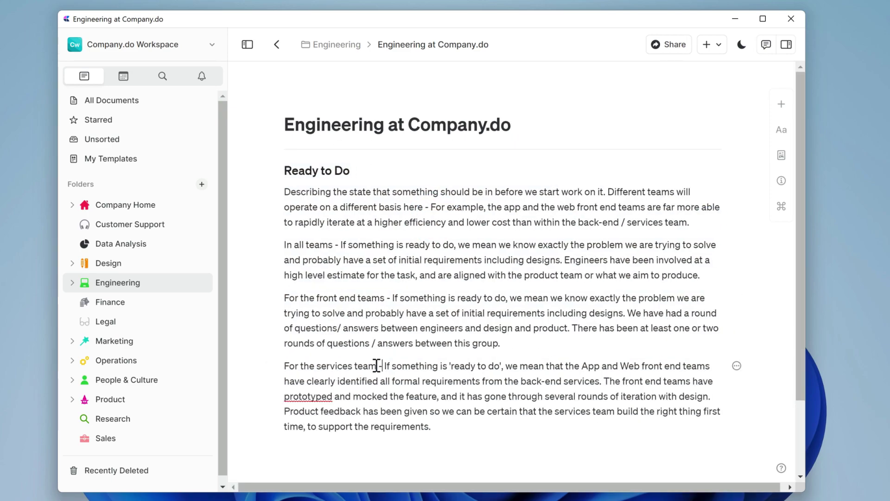
# Bold 'For the services team -' and give it and 'For the front end teams -' gradient colours.
pyautogui.moveTo(381, 366); pyautogui.dragTo(273, 367)
pyautogui.click(291, 345)
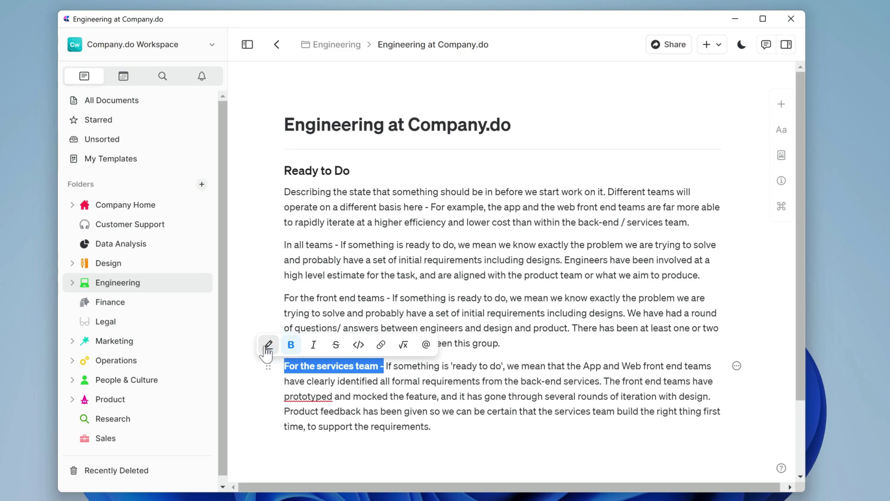
pyautogui.click(267, 345)
pyautogui.click(439, 346)
pyautogui.moveTo(391, 297); pyautogui.dragTo(285, 297)
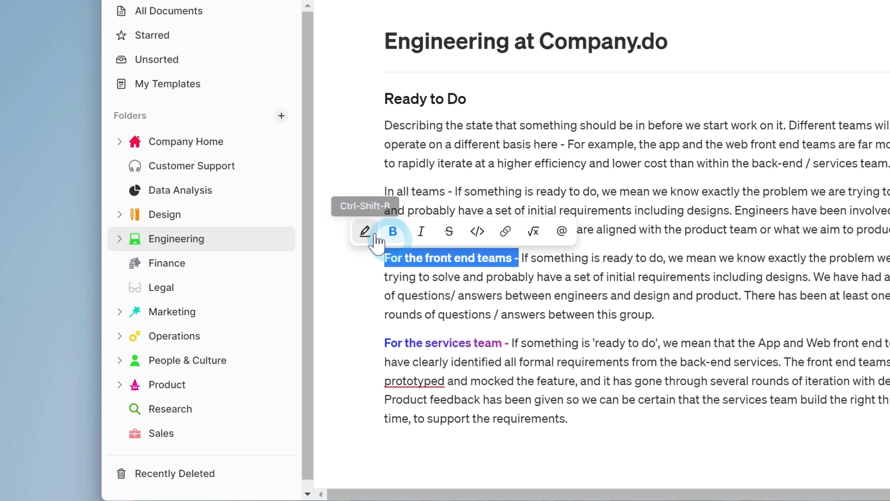
pyautogui.click(274, 276)
pyautogui.click(562, 231)
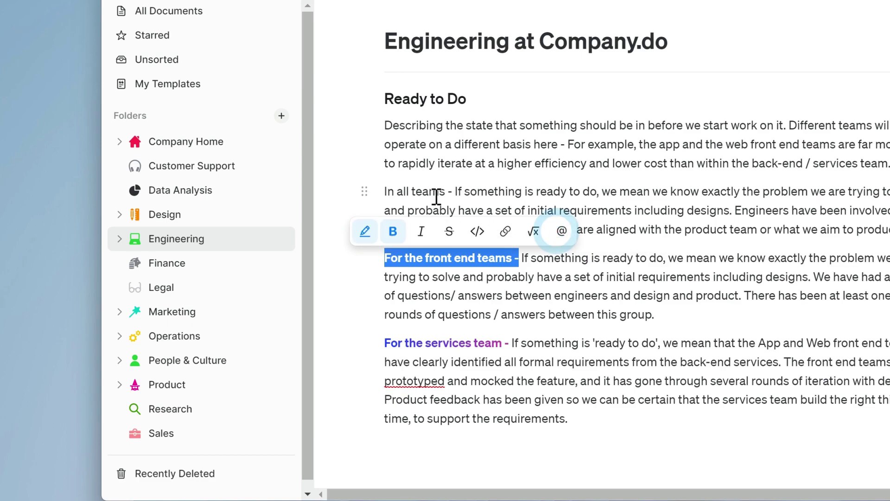
# Make 'In all teams -' bold with a gradient colour and add a blank line after the first paragraph.
pyautogui.moveTo(452, 192); pyautogui.dragTo(374, 197)
pyautogui.click(387, 235)
pyautogui.click(364, 226)
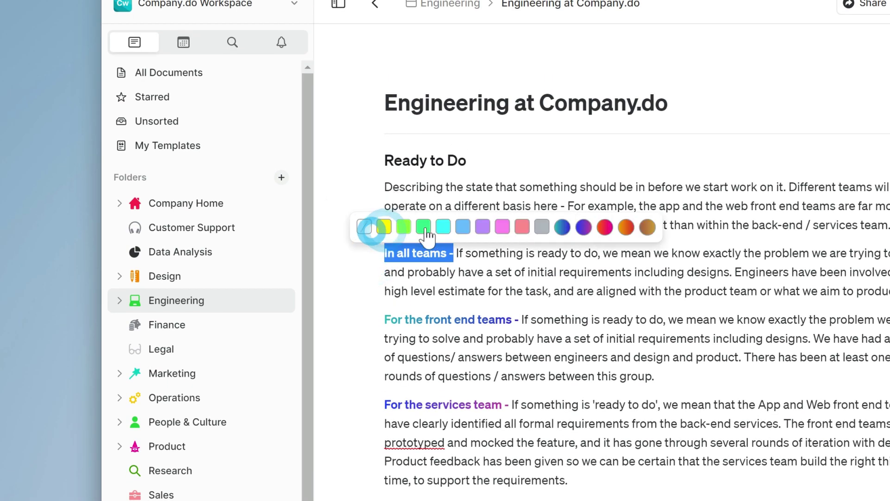
pyautogui.click(603, 224)
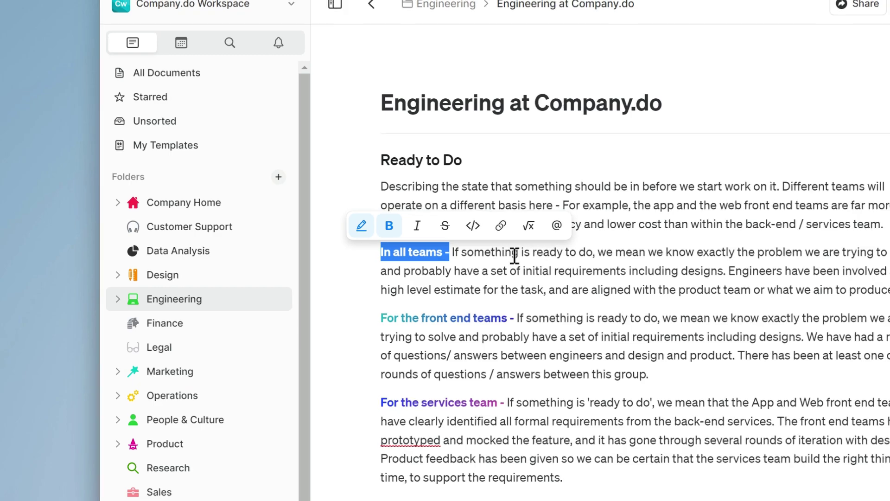
pyautogui.click(888, 225)
pyautogui.press('Return')
# Add a blank line after the all teams paragraph, review the page, and bring up Page Info.
pyautogui.press('Return')
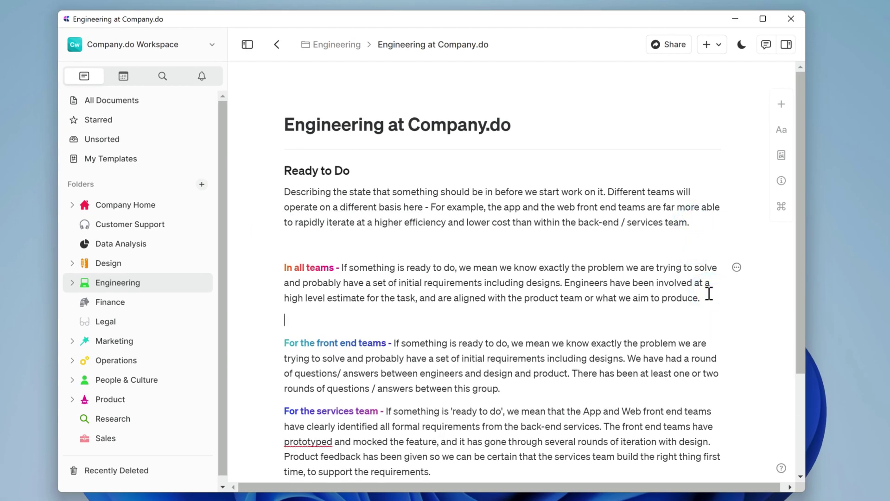
pyautogui.press('Return')
pyautogui.scroll(-2, 610, 244)
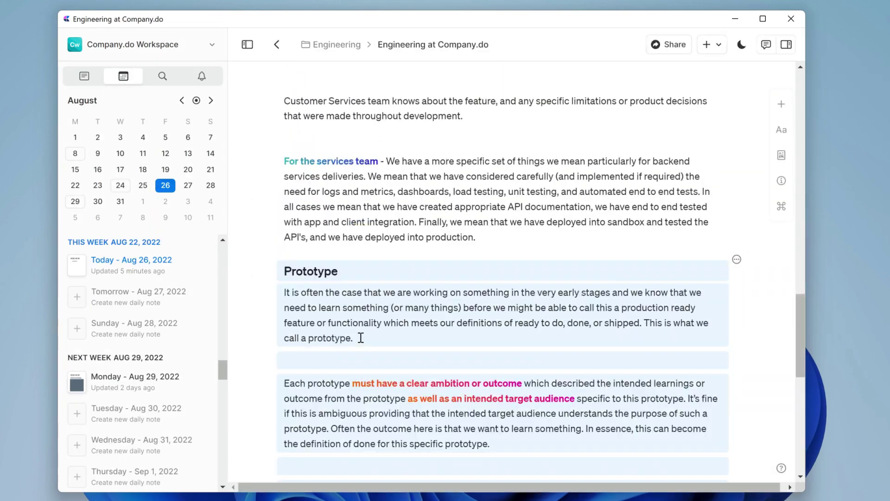
pyautogui.scroll(-8, 360, 338)
pyautogui.click(424, 296)
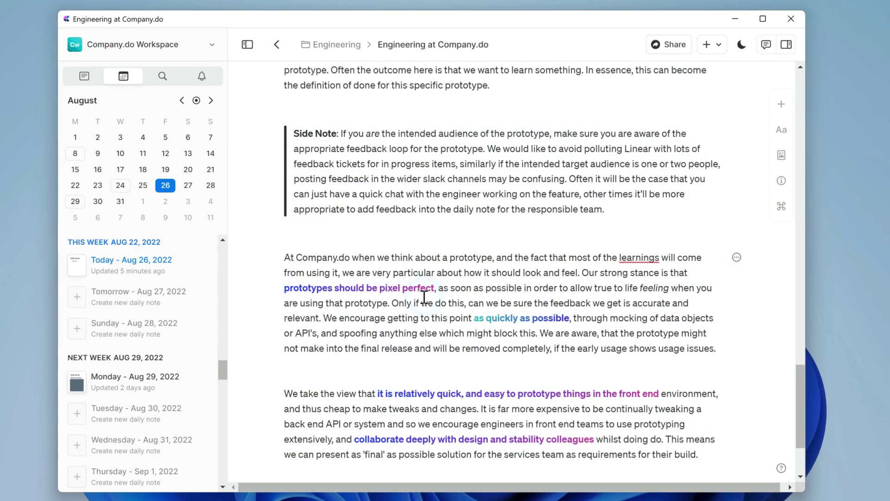
pyautogui.scroll(15, 613, 254)
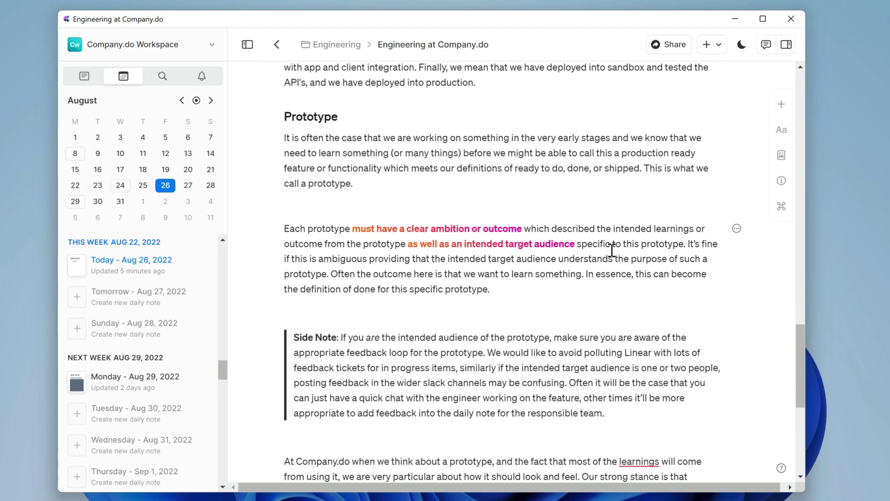
pyautogui.scroll(15, 615, 240)
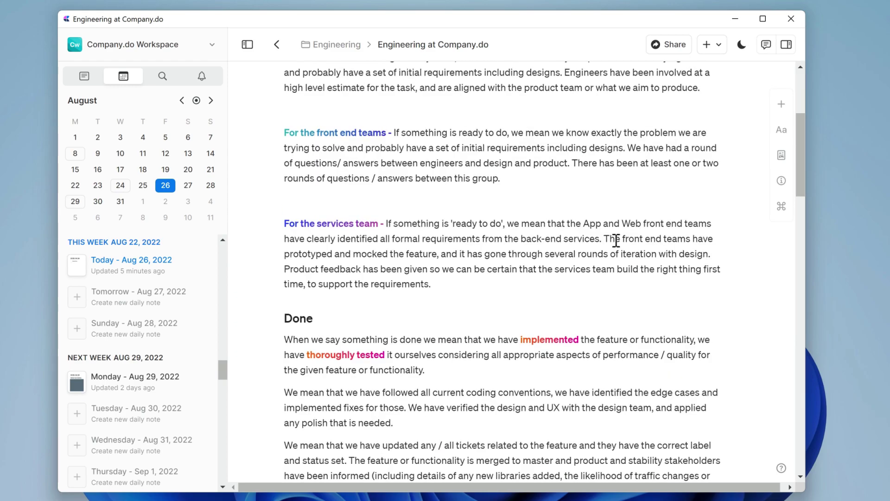
pyautogui.click(782, 182)
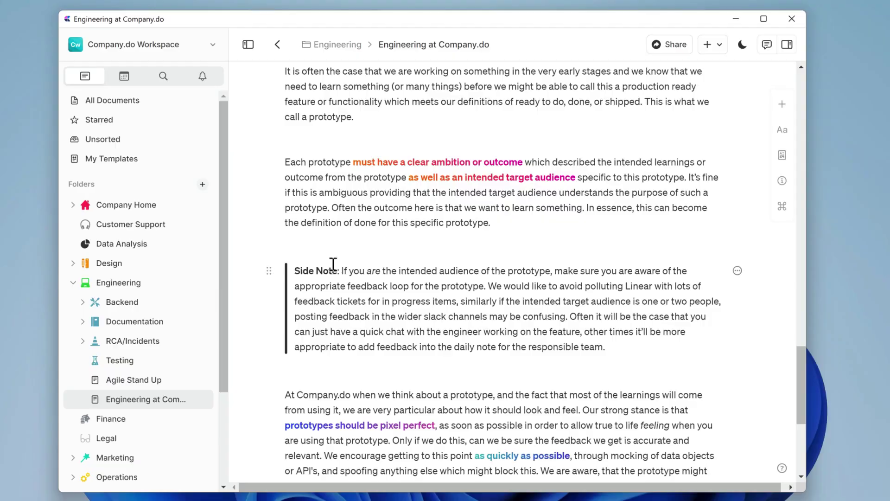
# Turn the Ready to Do heading into a toggle with Ctrl+Shift+7.
pyautogui.scroll(15, 332, 264)
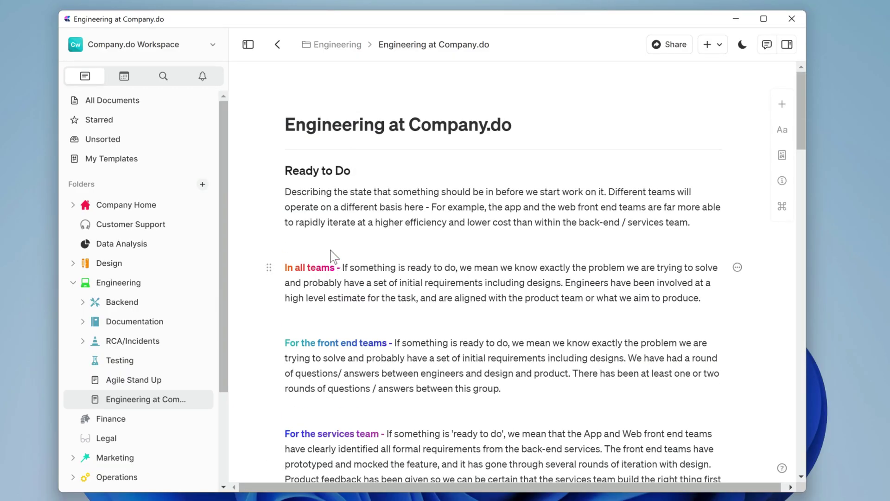
pyautogui.click(272, 169)
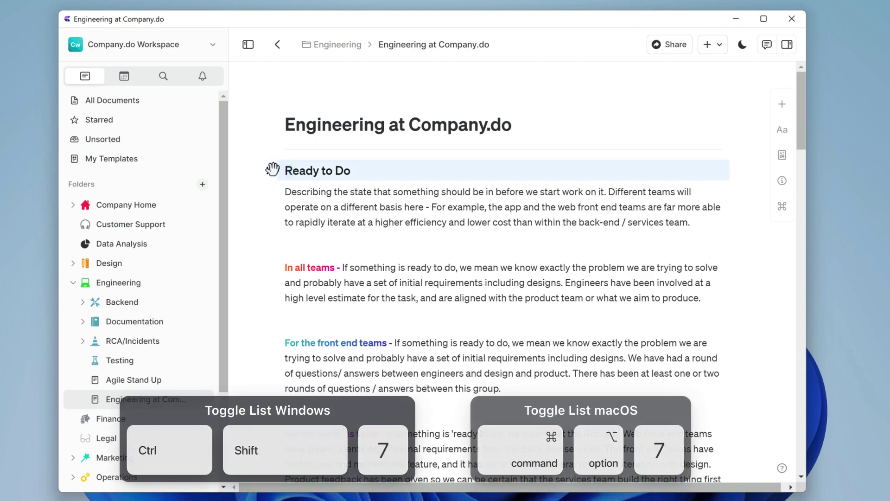
pyautogui.hotkey('ctrl', 'shift', '7')
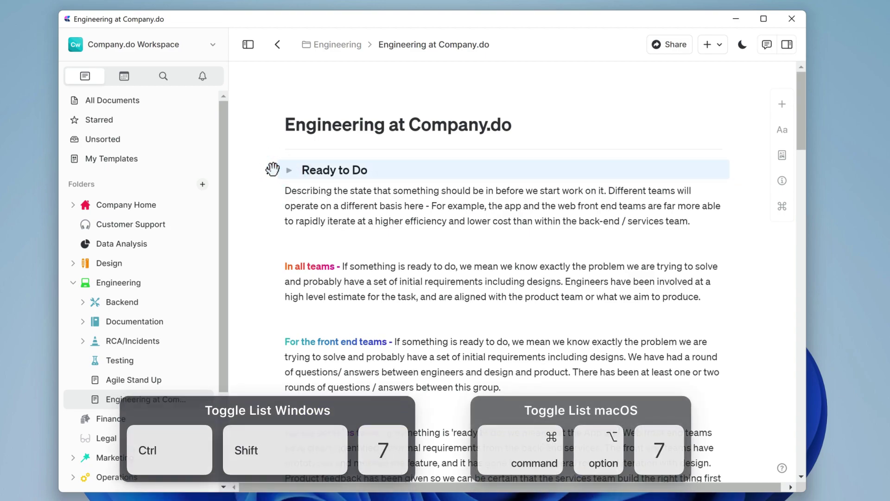
# Select the Ready to Do paragraphs from the first one through the services team paragraph.
pyautogui.scroll(-20, 293, 404)
pyautogui.scroll(20, 292, 403)
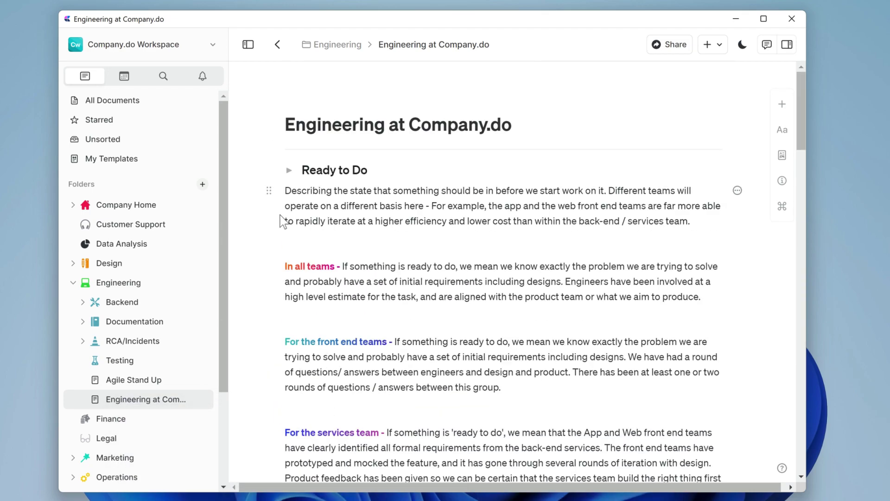
pyautogui.click(265, 191)
pyautogui.scroll(-7, 271, 223)
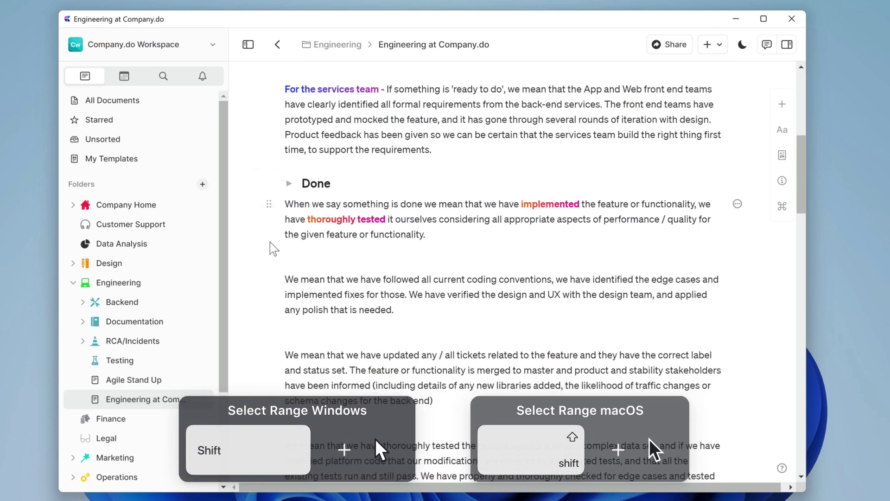
pyautogui.keyDown('shift'); pyautogui.click(268, 89); pyautogui.keyUp('shift')
pyautogui.scroll(7, 280, 170)
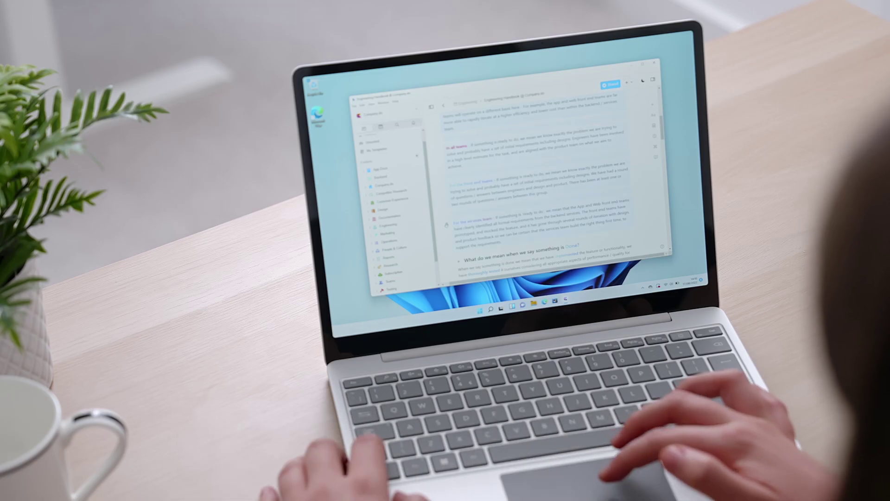
# Indent the four paragraphs under the Ready to Do toggle, then collapse Prototype and expand Ready to Do.
pyautogui.press('Tab')
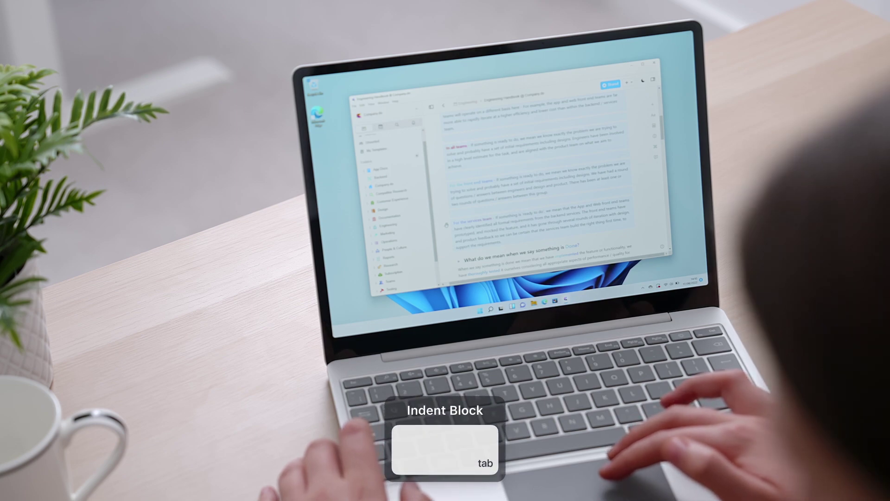
pyautogui.scroll(-3, 446, 225)
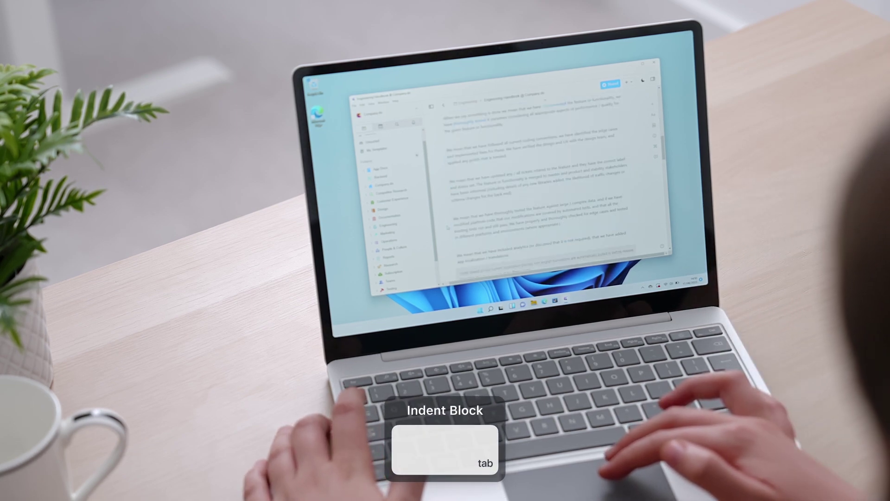
pyautogui.scroll(-3, 538, 186)
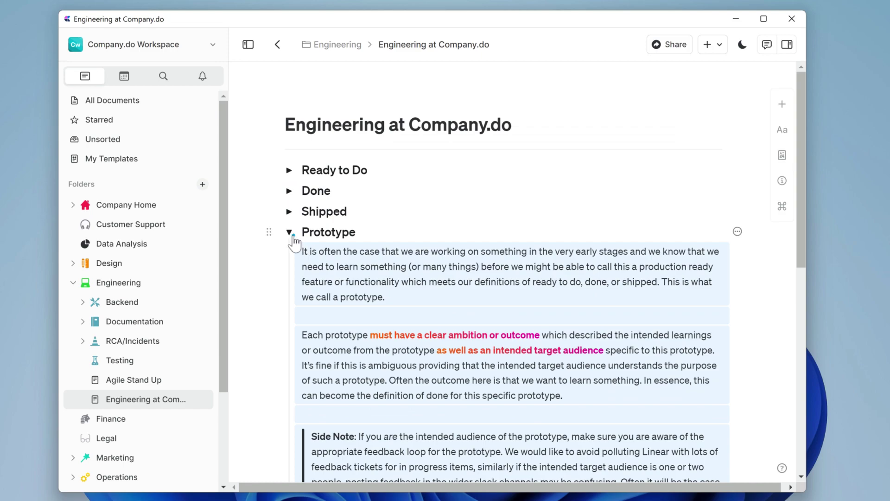
pyautogui.click(289, 232)
pyautogui.click(289, 170)
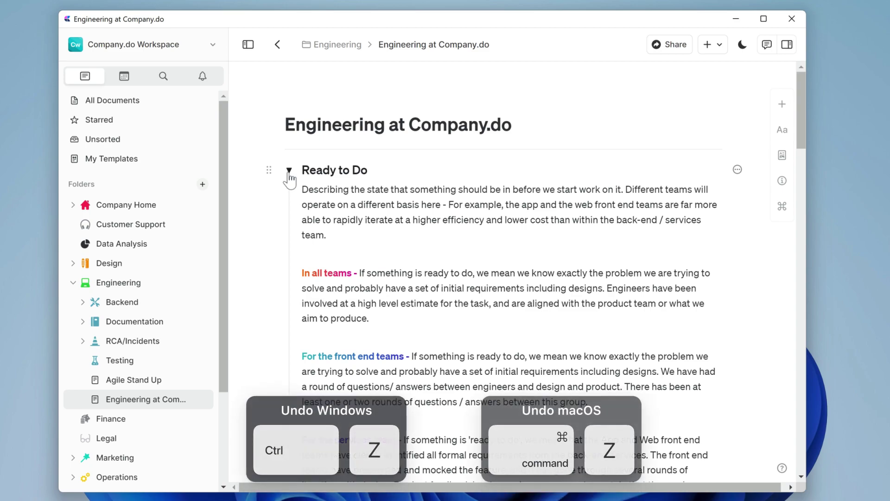
# Undo the last change, then group Ready to Do through the services team paragraph into one toggle with Ctrl+G.
pyautogui.hotkey('ctrl', 'z')
pyautogui.hotkey('ctrl', 'z')
pyautogui.scroll(-6, 264, 159)
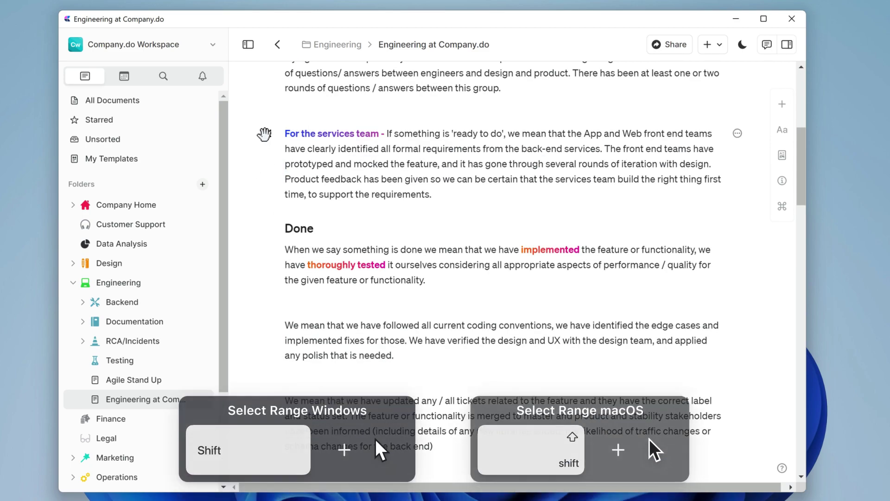
pyautogui.click(264, 134)
pyautogui.scroll(6, 274, 167)
pyautogui.keyDown('shift'); pyautogui.click(275, 165); pyautogui.keyUp('shift')
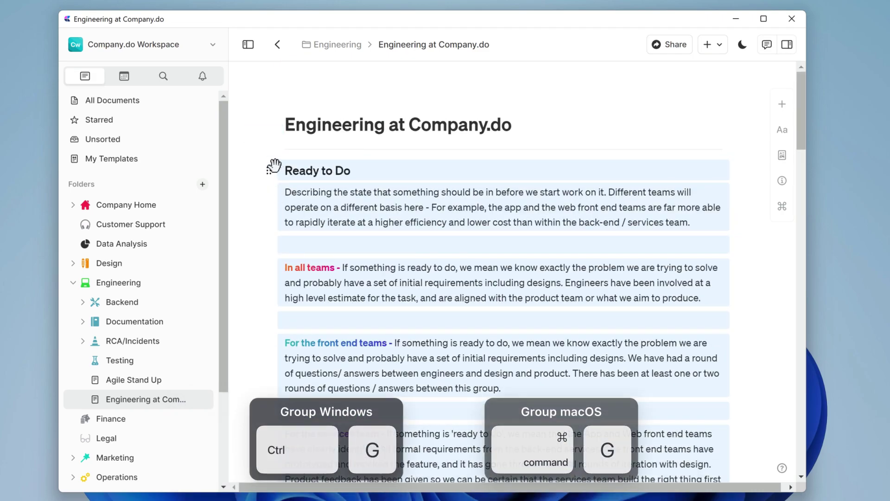
pyautogui.hotkey('ctrl', 'g')
pyautogui.scroll(-5, 262, 313)
pyautogui.scroll(5, 277, 340)
pyautogui.scroll(-10, 268, 364)
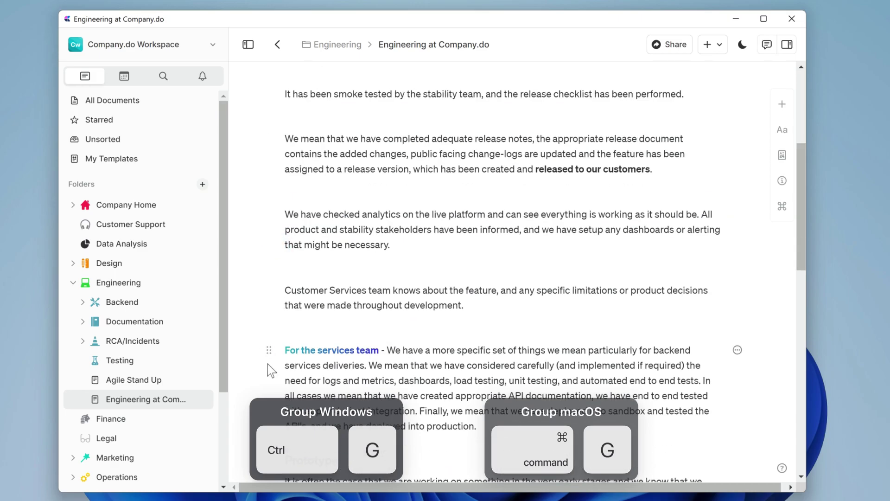
pyautogui.scroll(10, 268, 365)
pyautogui.scroll(-8, 271, 283)
pyautogui.scroll(8, 302, 334)
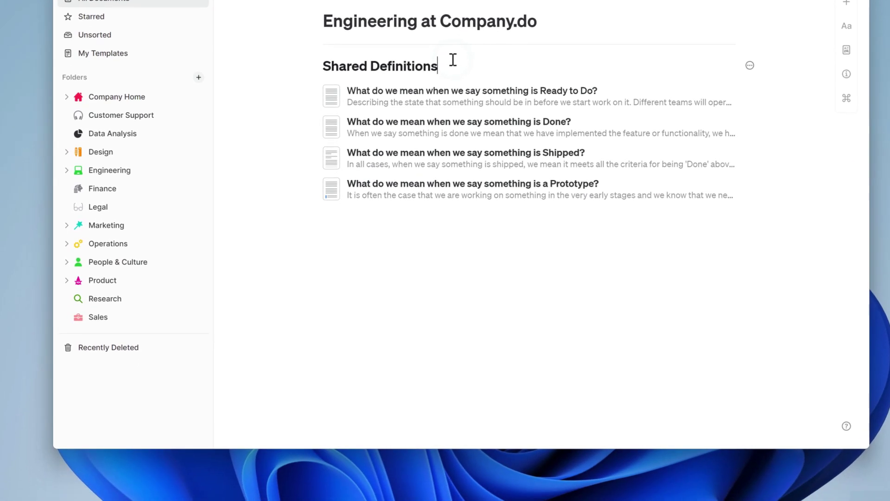
# Give Shared Definitions the Block style and add the subtitle 'How do we build at Company.do' below the list.
pyautogui.write('/')
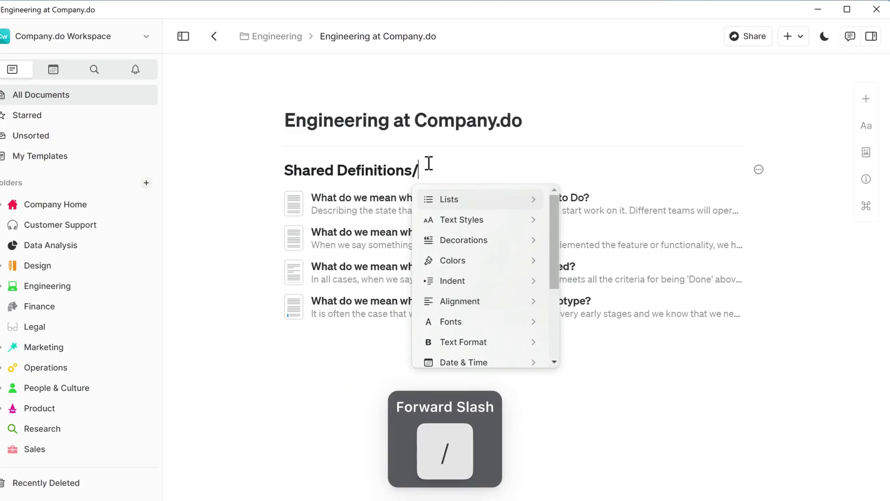
pyautogui.write('block')
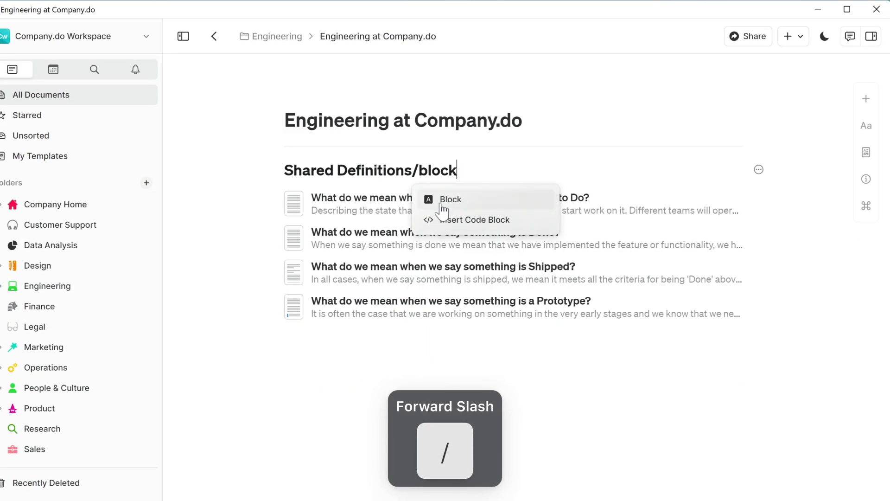
pyautogui.click(441, 199)
pyautogui.click(366, 352)
pyautogui.write('/sub')
pyautogui.press('Return')
pyautogui.write('How do we build at Company.do')
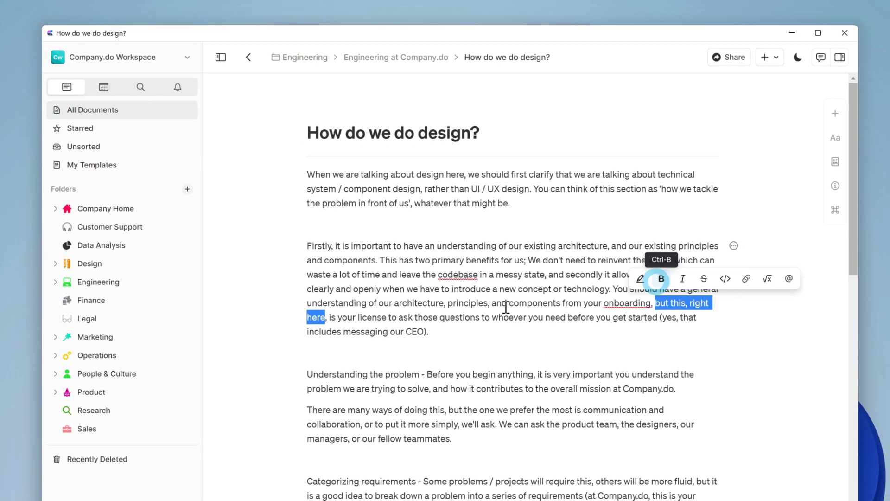
pyautogui.scroll(-4, 510, 278)
pyautogui.click(310, 437)
# Turn the selected Working Openly paragraphs into a numbered list.
pyautogui.write('/b')
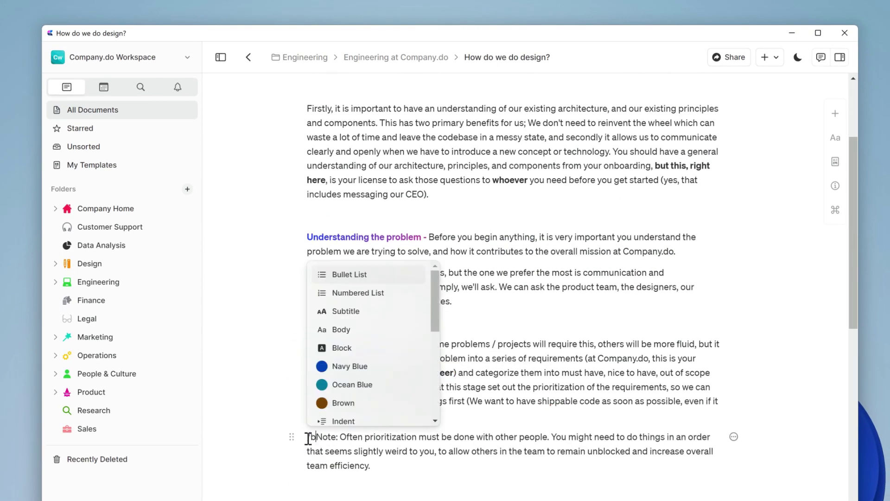
pyautogui.write('lo')
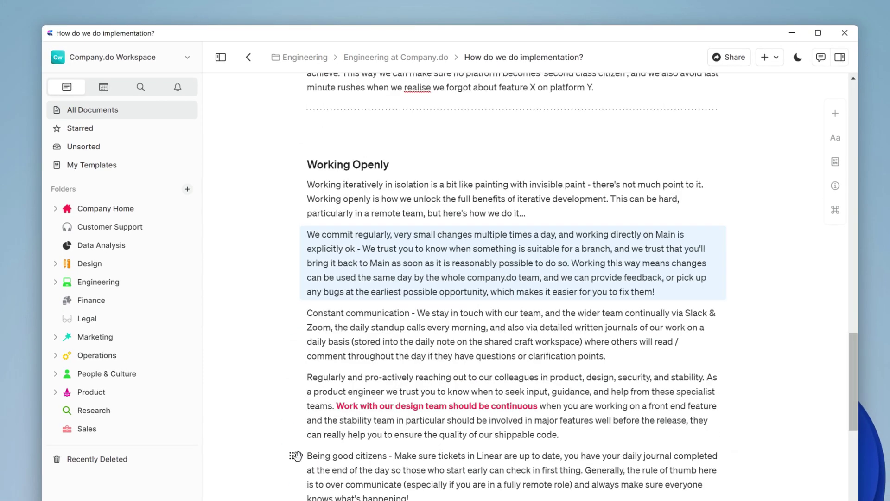
pyautogui.hotkey('ctrl', '/')
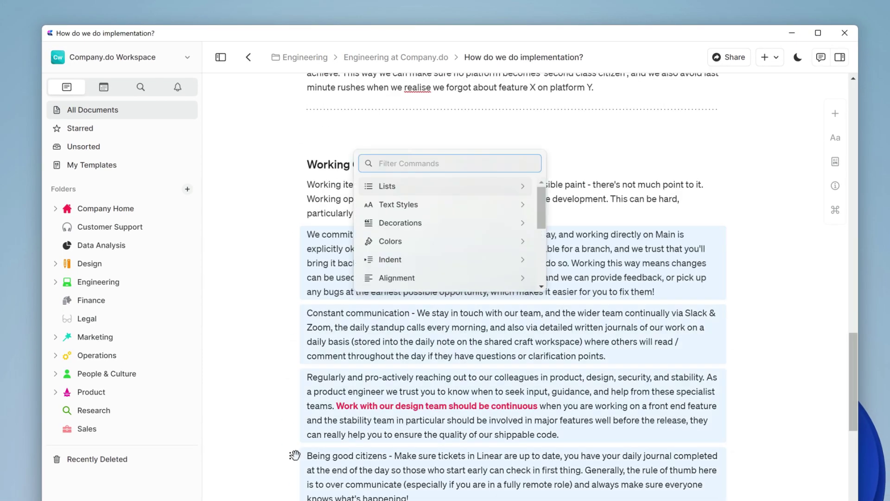
pyautogui.write('numbered')
pyautogui.press('Return')
# Insert separators after the help!) paragraph and after the Working Openly list.
pyautogui.scroll(10, 477, 312)
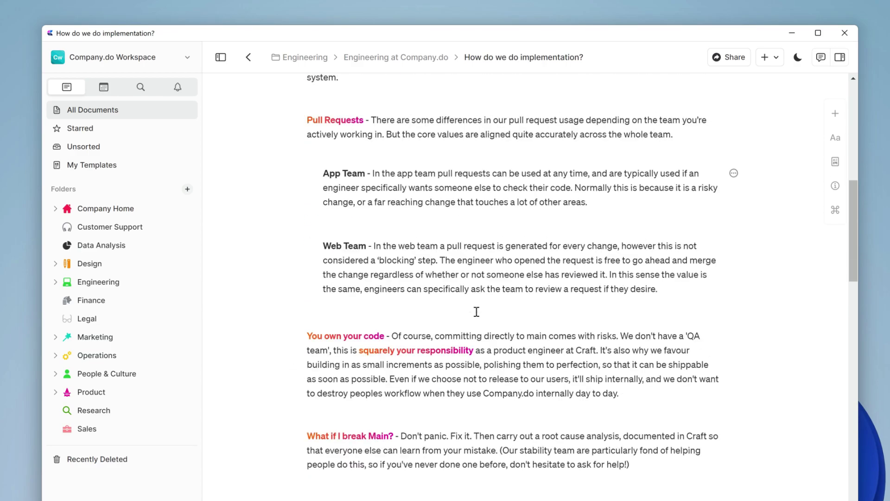
pyautogui.click(670, 464)
pyautogui.write('/sep')
pyautogui.press('Return')
pyautogui.scroll(-10, 650, 417)
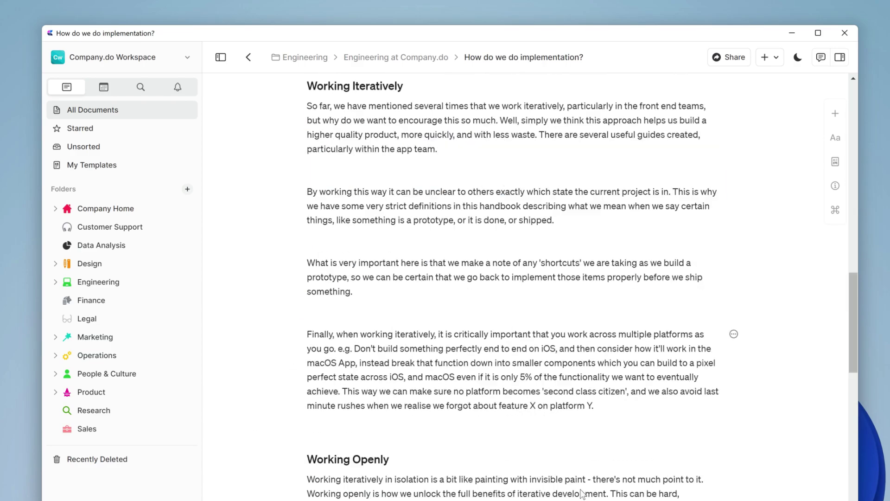
pyautogui.click(614, 394)
pyautogui.write('/')
pyautogui.press('BackSpace')
pyautogui.scroll(-8, 614, 395)
pyautogui.click(481, 421)
pyautogui.write('/')
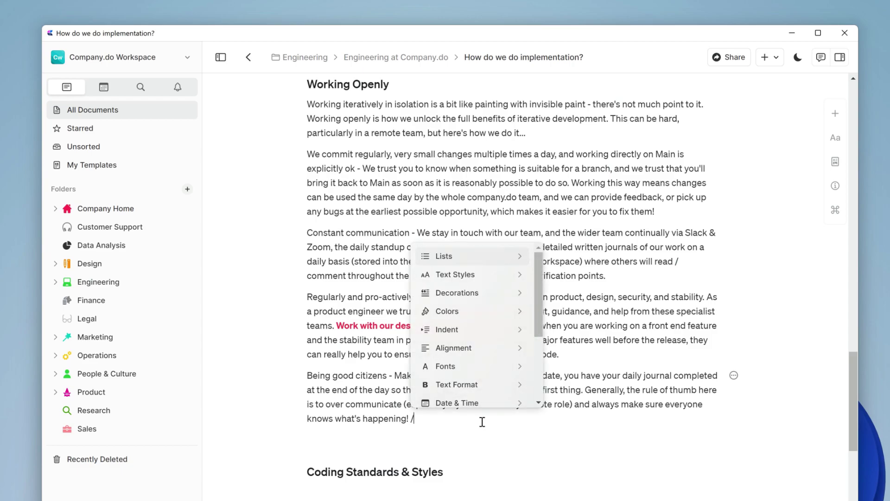
pyautogui.write('sep')
pyautogui.press('Return')
# Convert the code quote into a Focus block.
pyautogui.scroll(-6, 492, 333)
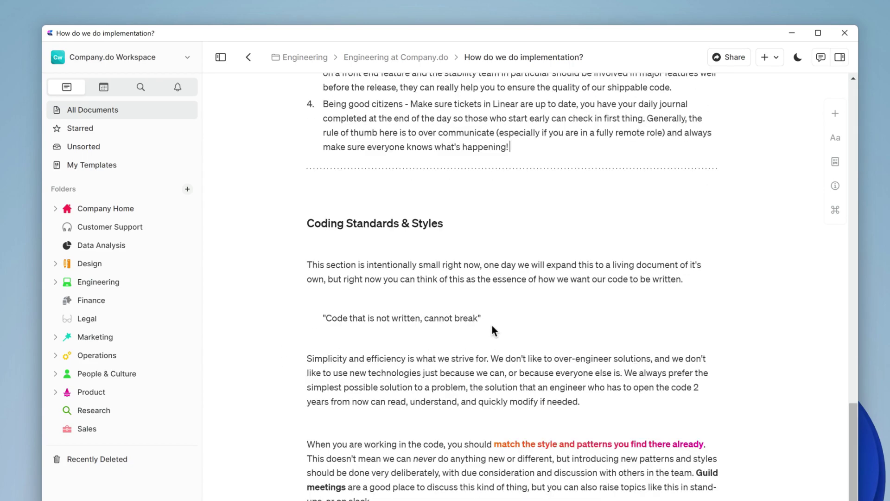
pyautogui.click(493, 320)
pyautogui.write('/')
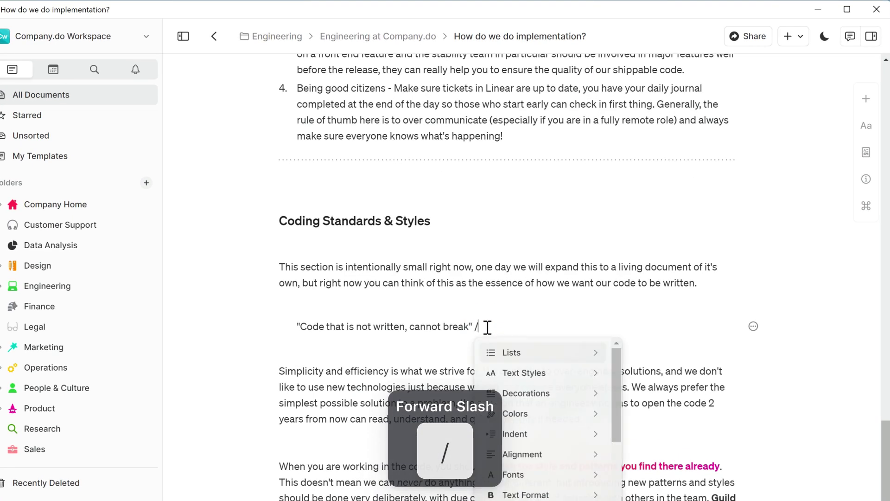
pyautogui.write('focus')
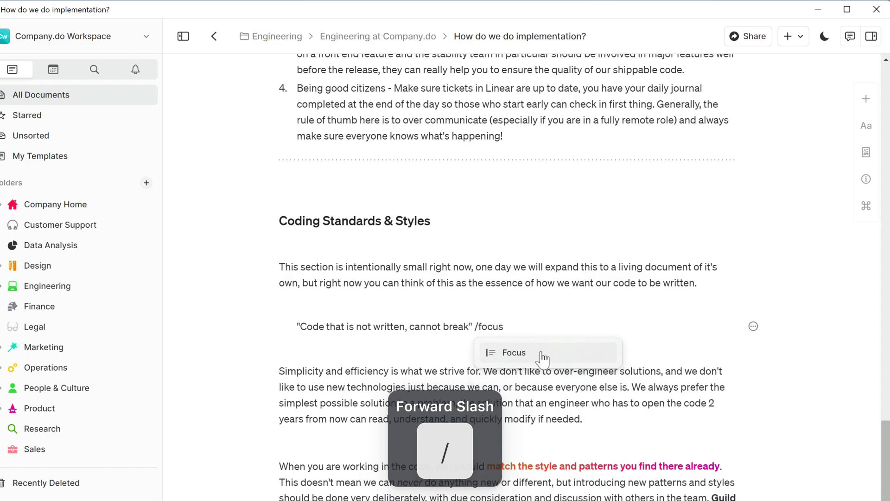
pyautogui.click(541, 353)
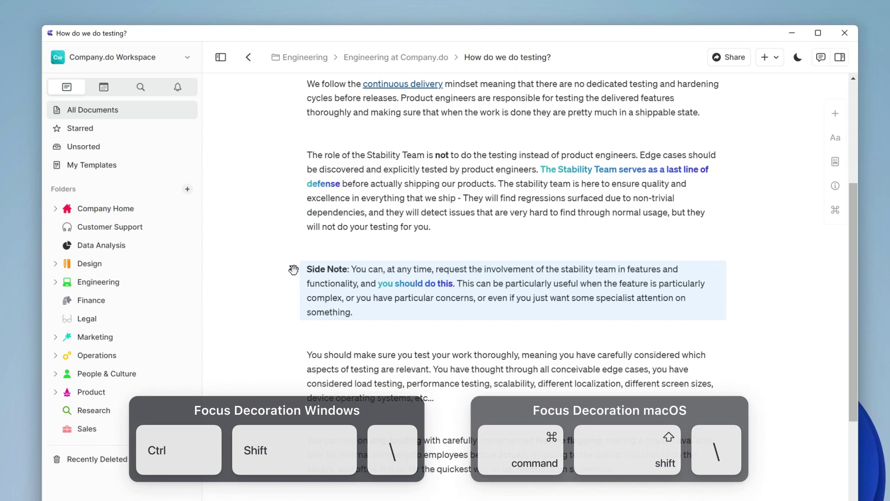
# Add a focus decoration to the Side Note with Ctrl+Shift+\, then use an Unsplash keyboard photo as the image background.
pyautogui.hotkey('ctrl', 'shift', '\\')
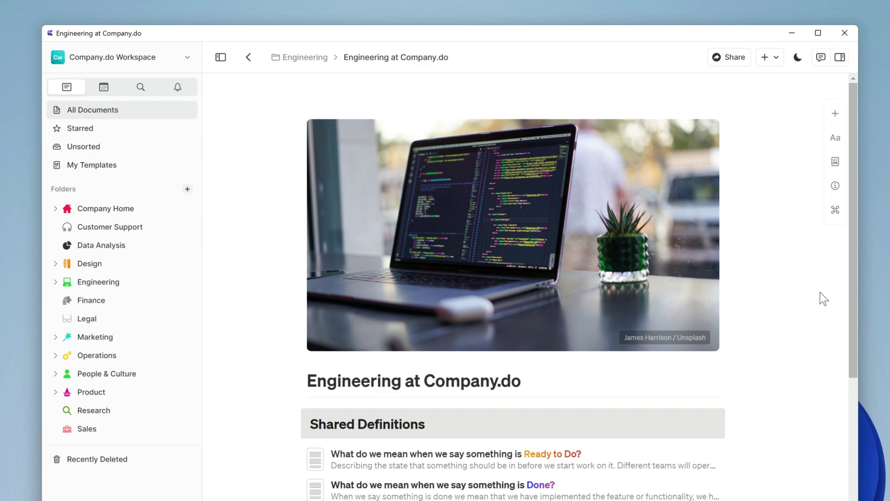
pyautogui.click(835, 162)
pyautogui.click(628, 319)
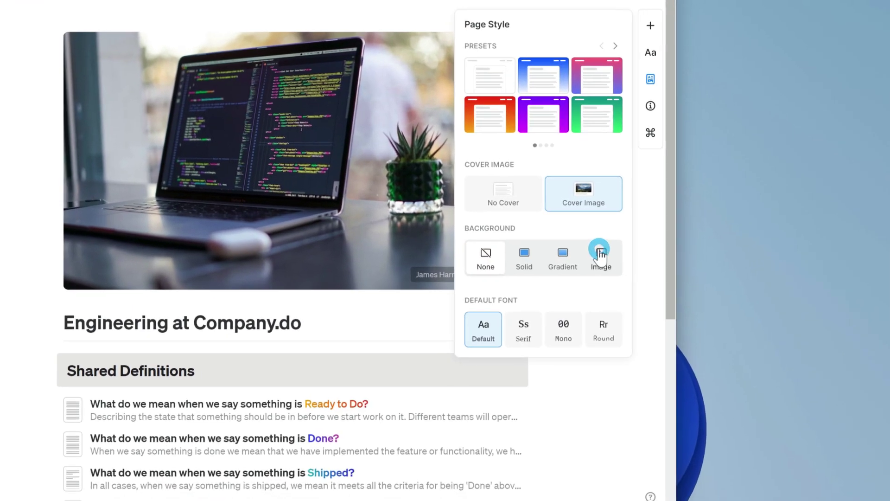
pyautogui.click(599, 319)
pyautogui.click(566, 354)
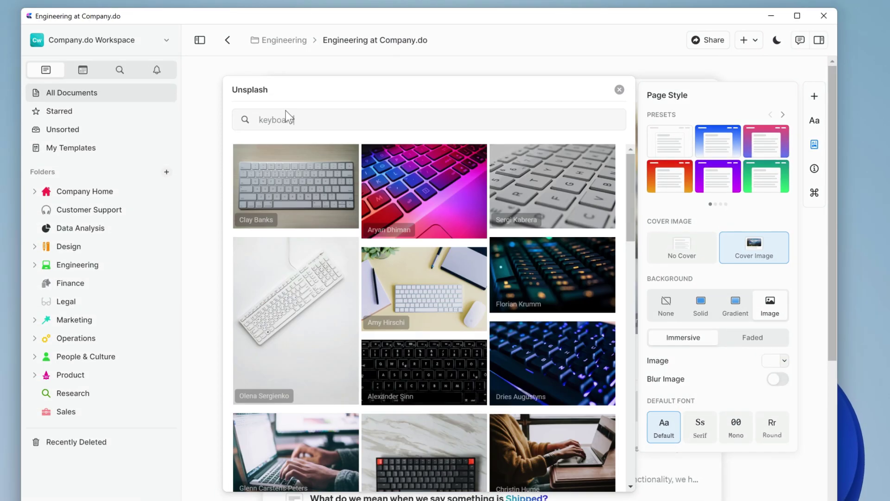
pyautogui.click(507, 176)
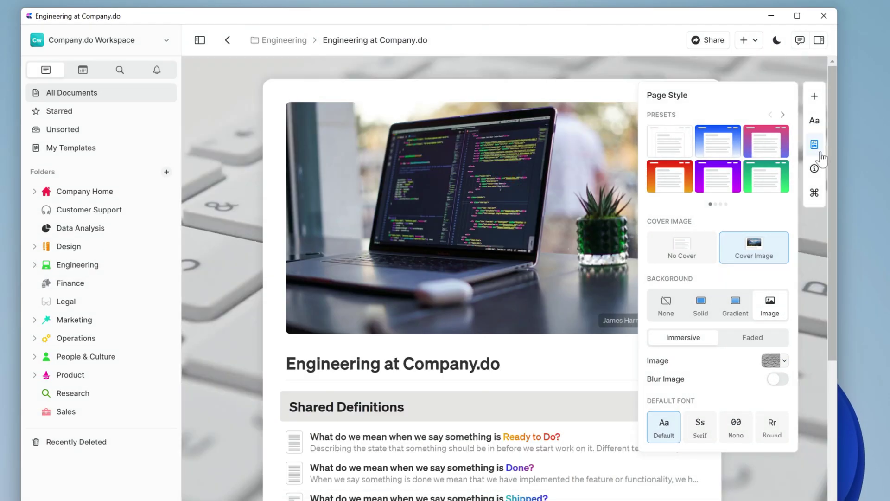
pyautogui.click(814, 144)
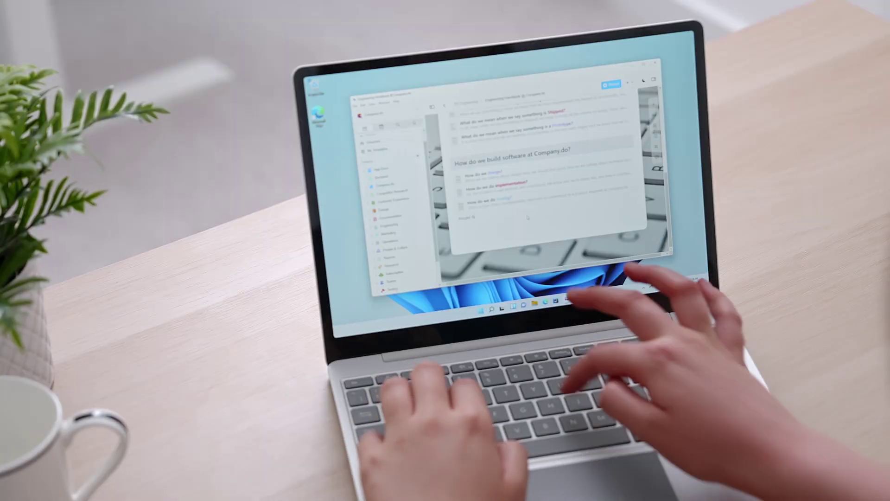
# Add the 'People and Culture at Company.do' heading on a new block below the build section.
pyautogui.write('ineering at Company.do')
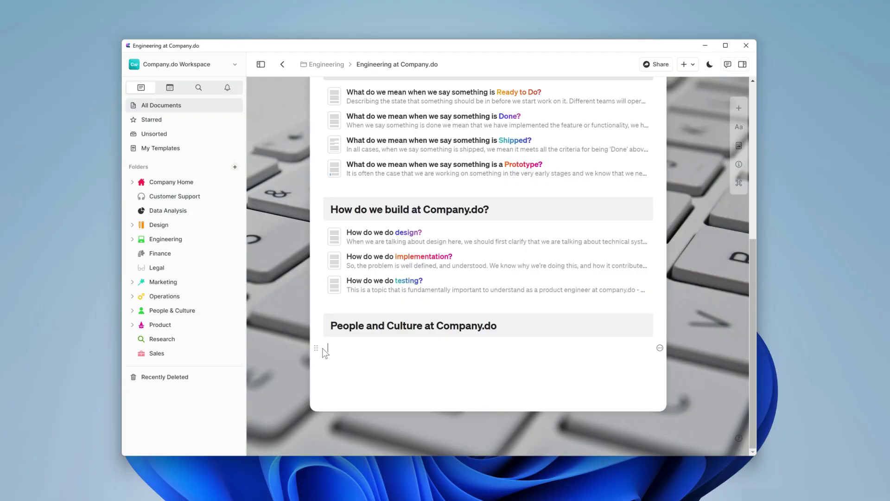
# Create a 'What do we mean by product engineer?' card styled with an Unsplash laptop photo.
pyautogui.write('What do we mean by product engineer?')
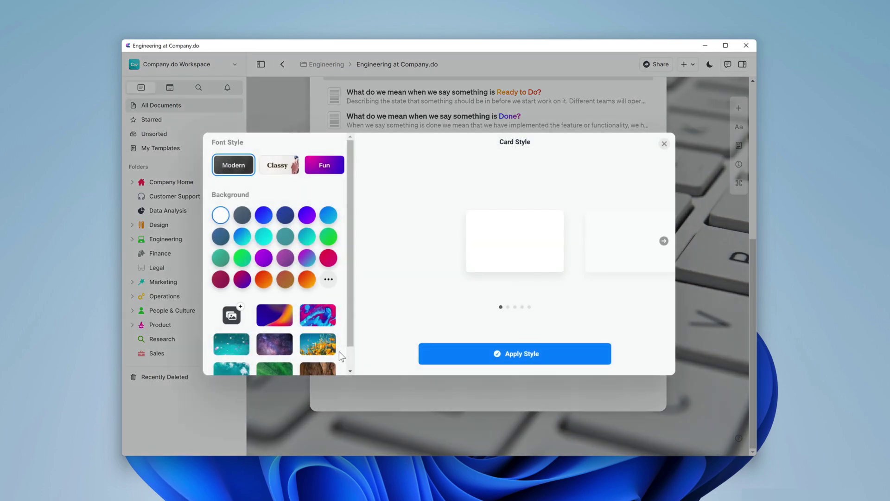
pyautogui.click(231, 315)
pyautogui.click(285, 330)
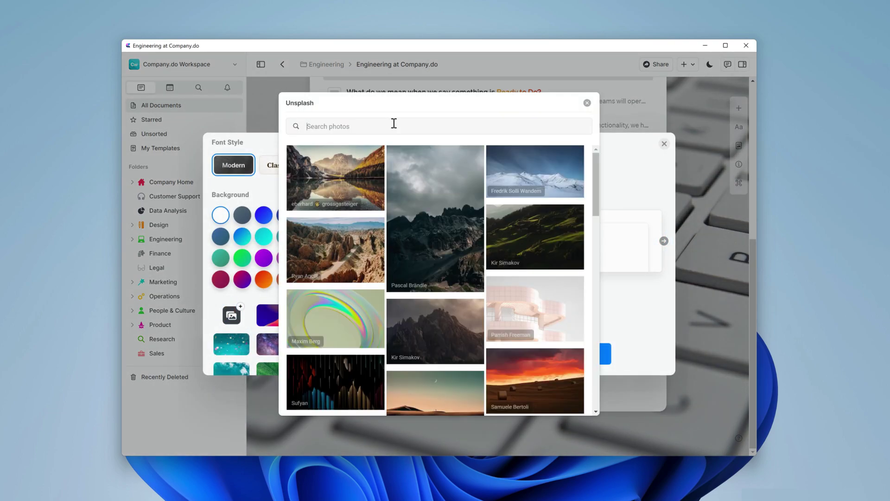
pyautogui.write('Laptop')
pyautogui.scroll(-5, 431, 334)
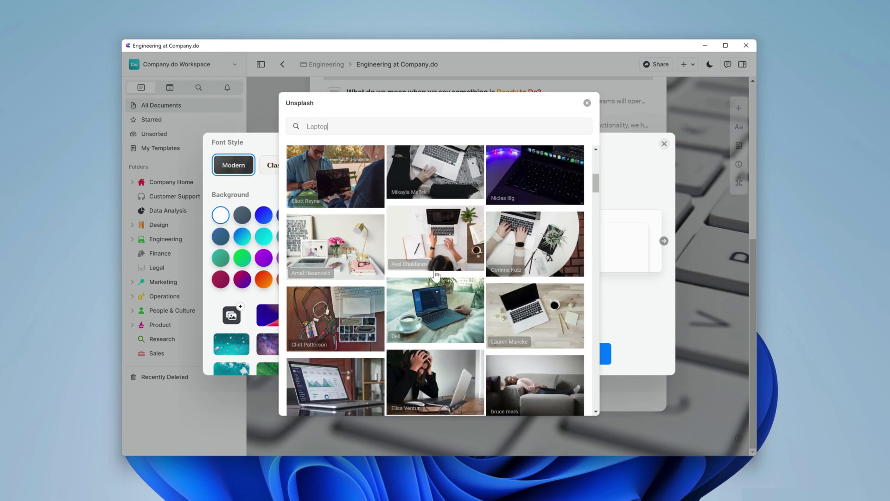
pyautogui.click(439, 240)
pyautogui.click(500, 354)
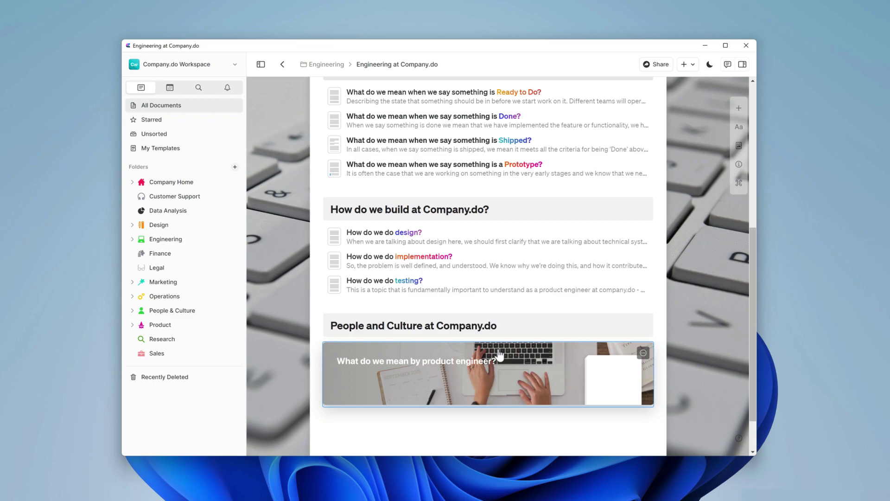
# On the product engineer page, link the word 'why' to the Our Values page.
pyautogui.click(499, 355)
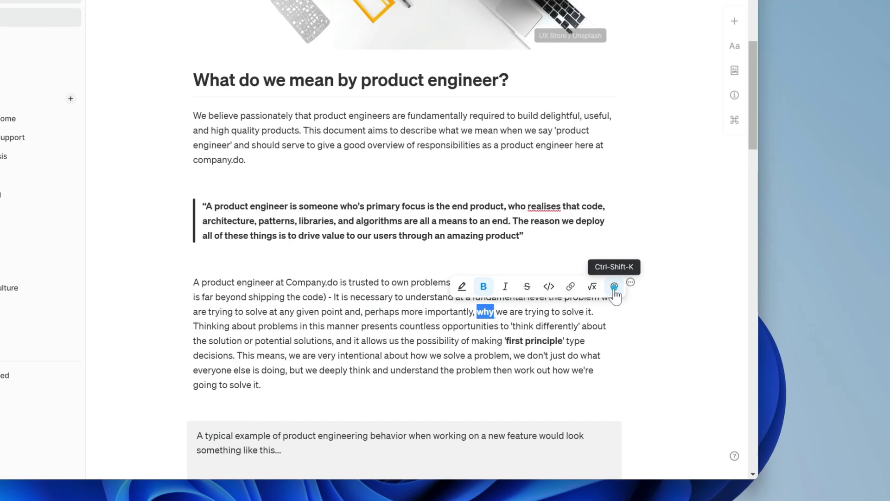
pyautogui.click(646, 316)
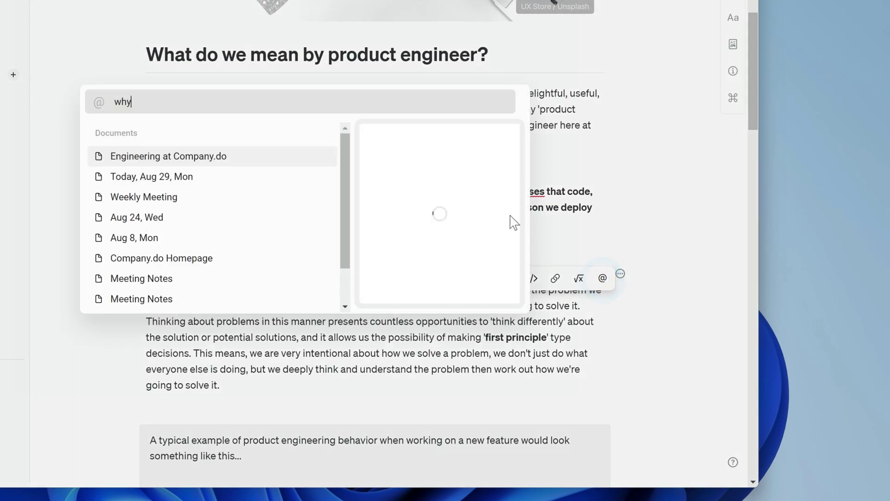
pyautogui.click(378, 190)
pyautogui.doubleClick(218, 107)
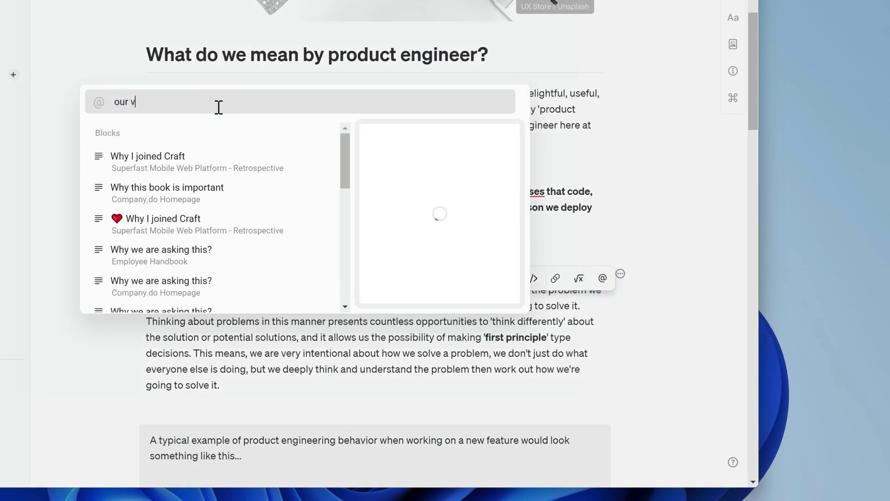
pyautogui.write('our values')
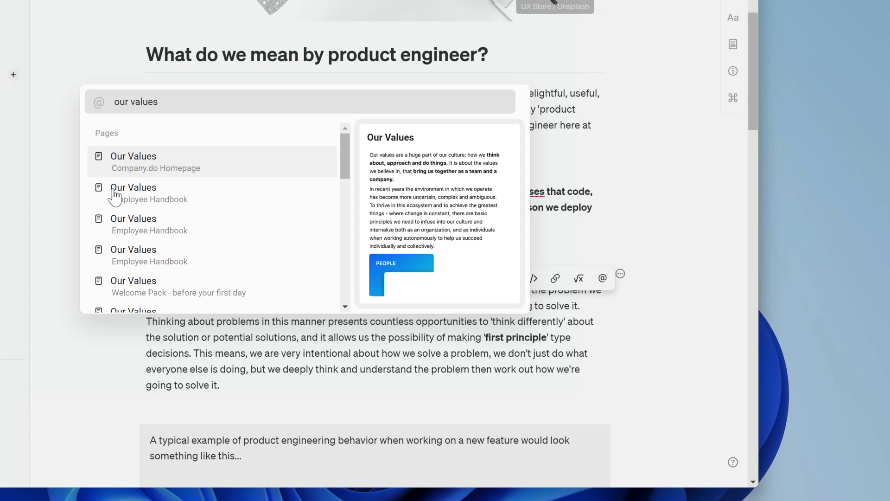
pyautogui.click(115, 197)
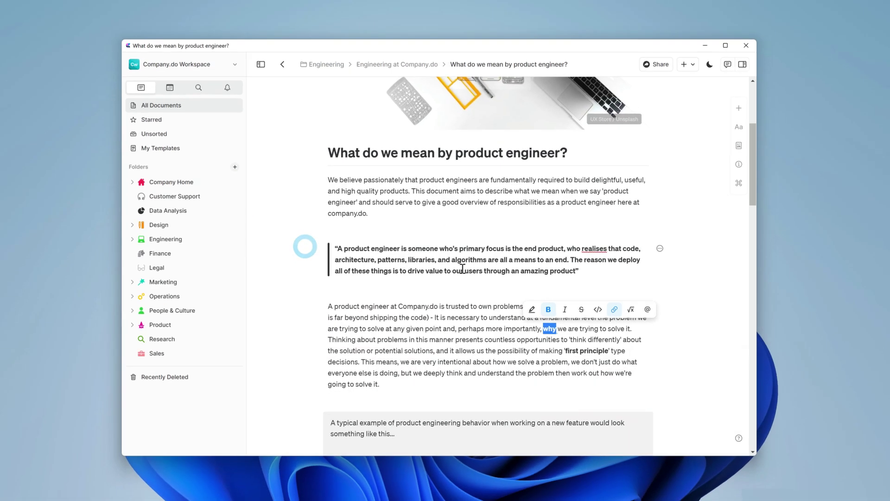
pyautogui.click(553, 325)
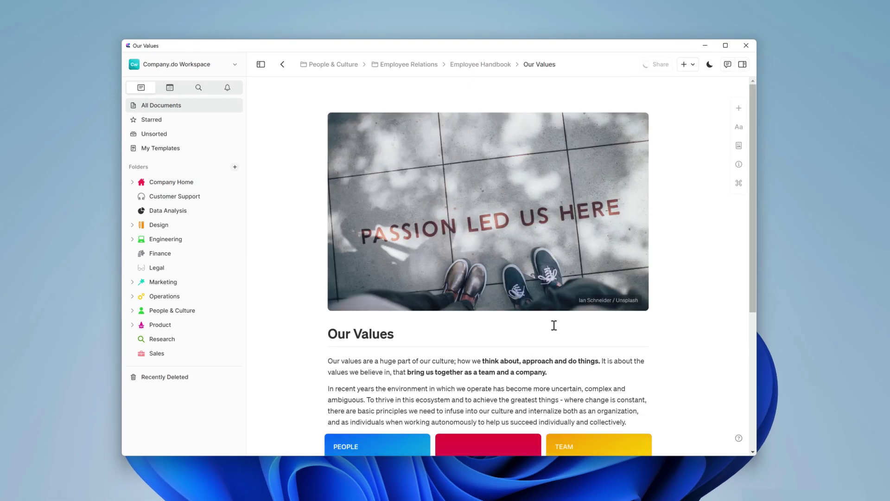
pyautogui.scroll(-2, 553, 325)
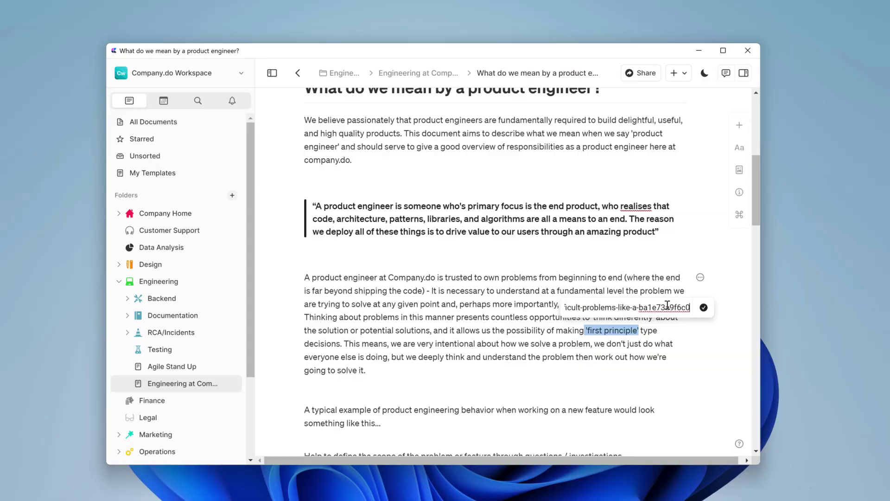
# Add a 'Further Reading' subtitle on a new line at the end of the page.
pyautogui.click(704, 307)
pyautogui.scroll(-5, 523, 341)
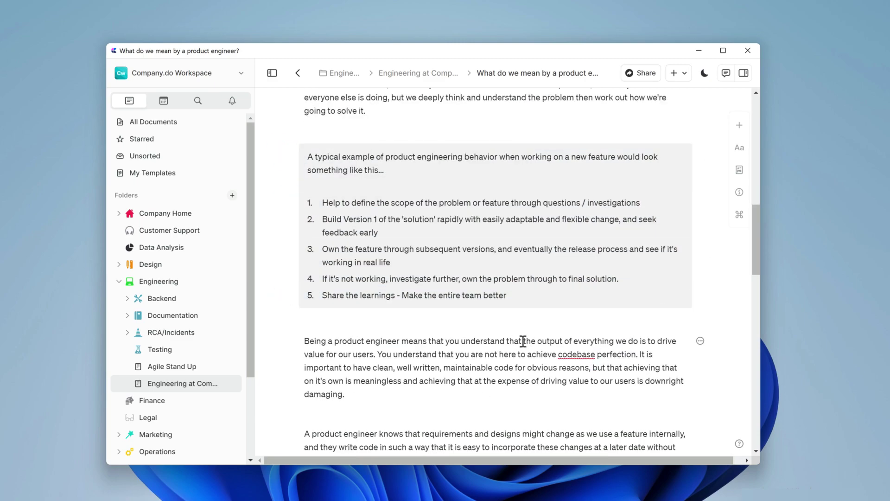
pyautogui.scroll(-10, 523, 341)
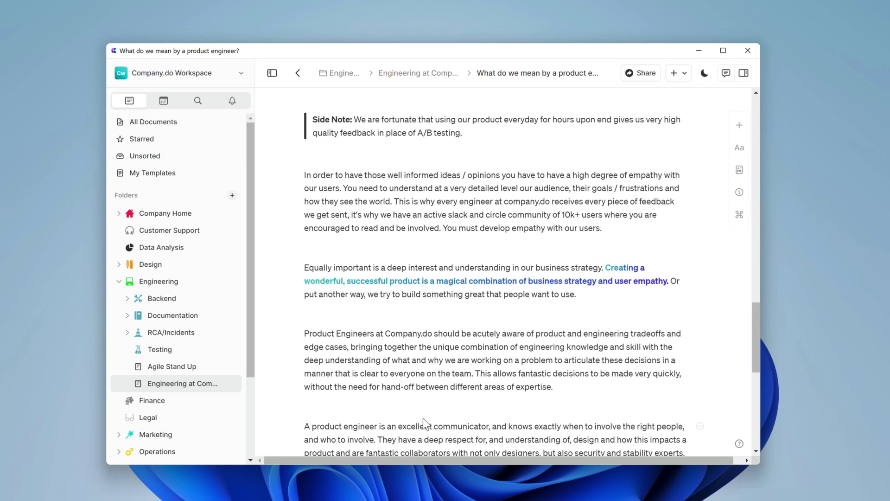
pyautogui.scroll(-7, 423, 422)
pyautogui.click(572, 394)
pyautogui.press('Return')
pyautogui.write('/sub')
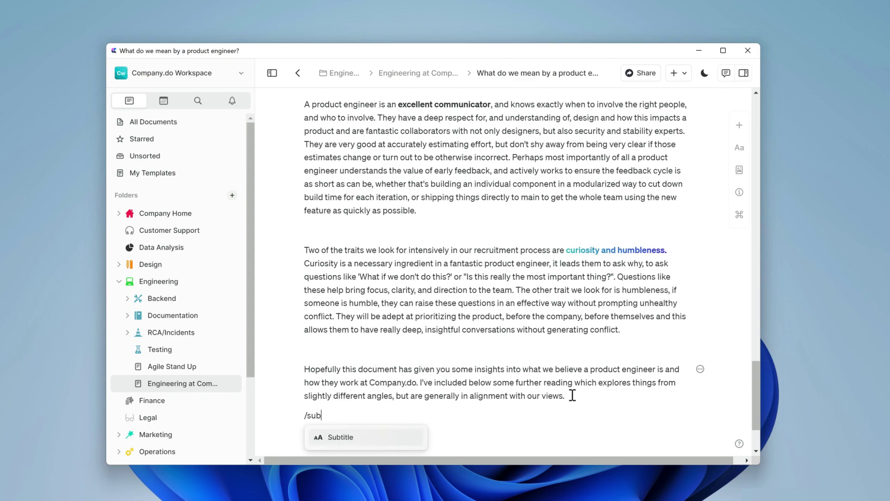
pyautogui.press('Return')
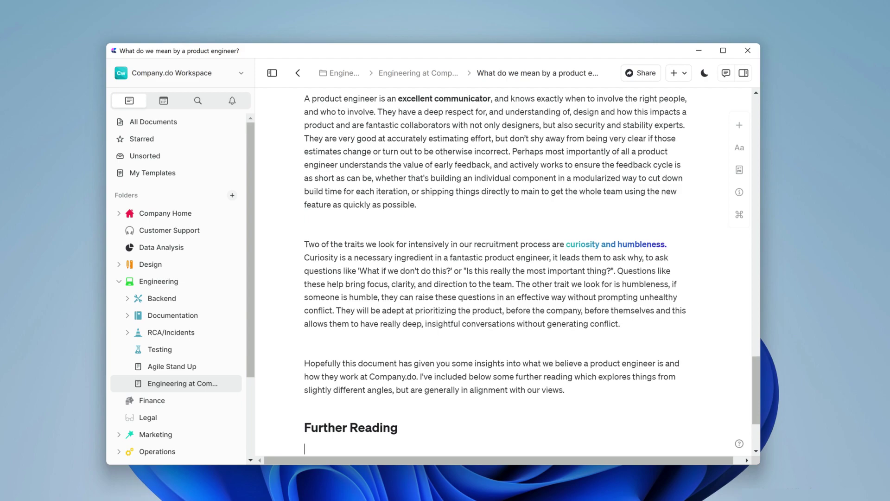
# Paste three article links as link blocks under Further Reading.
pyautogui.scroll(-3, 350, 445)
pyautogui.write('https://sherifmansour.medium.com/product-engineers-f424da766871')
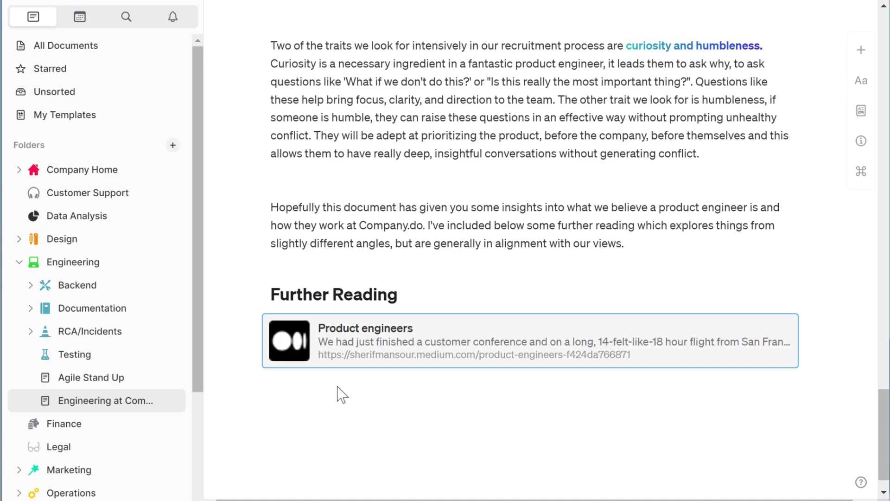
pyautogui.click(780, 332)
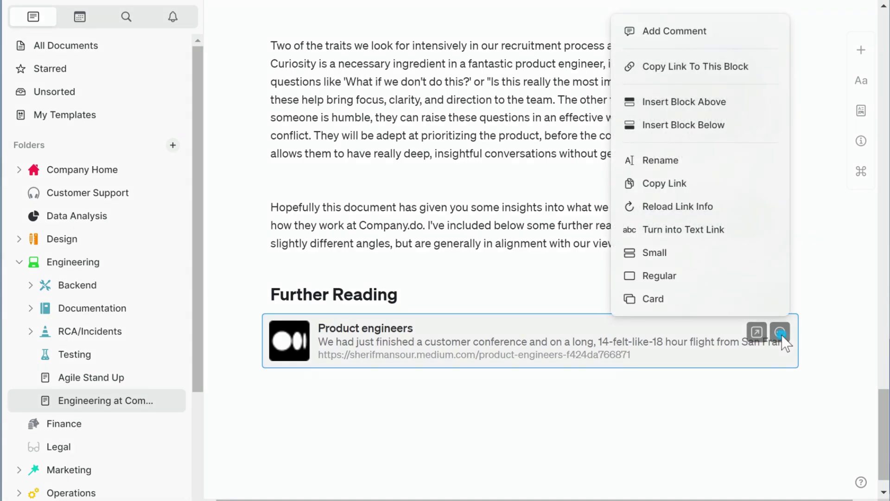
pyautogui.click(692, 301)
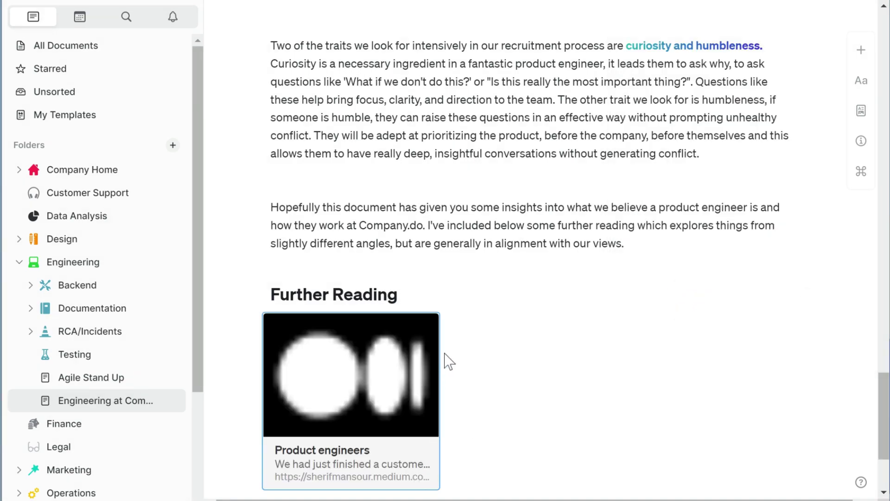
pyautogui.hotkey('ctrl', 'z')
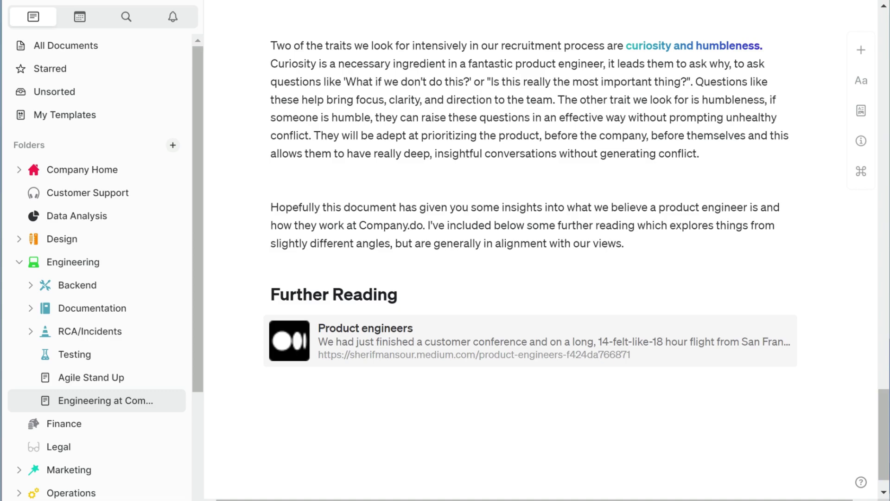
pyautogui.hotkey('ctrl', 'v')
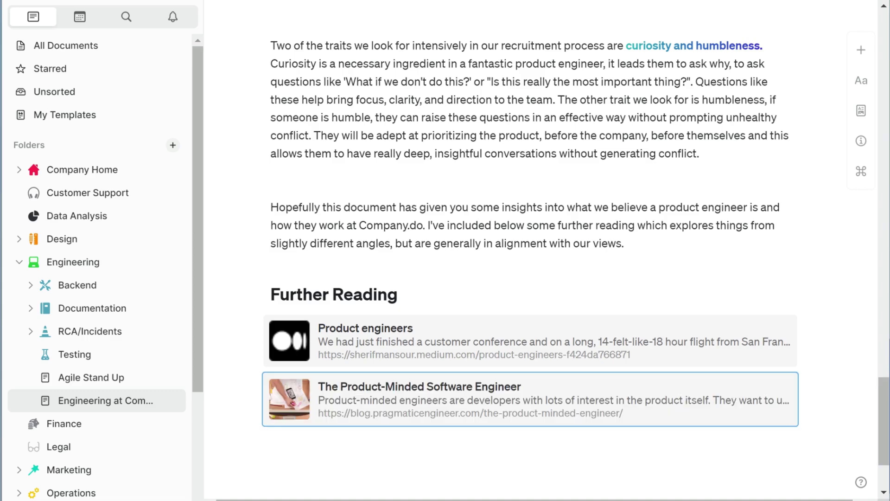
pyautogui.hotkey('ctrl', 'v')
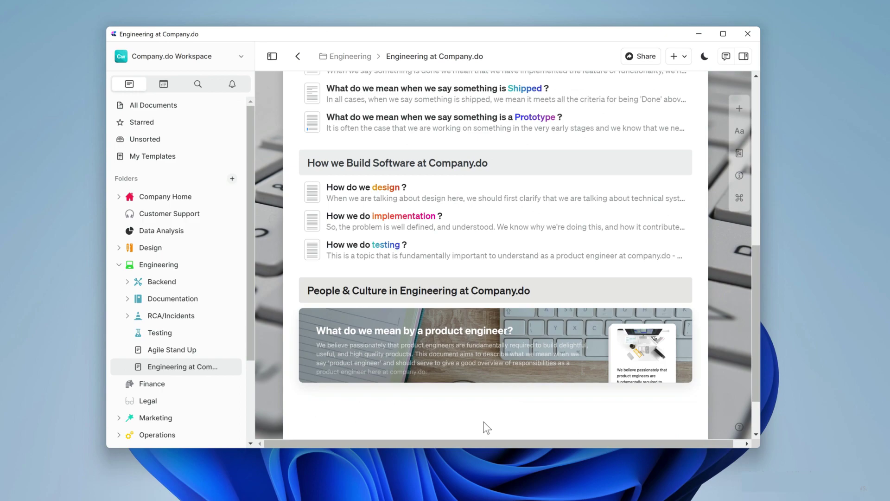
# Turn 'Recommended Reading' into a styled card and add its Blogs / Newsletters links.
pyautogui.click(484, 422)
pyautogui.write('Recommended Reading')
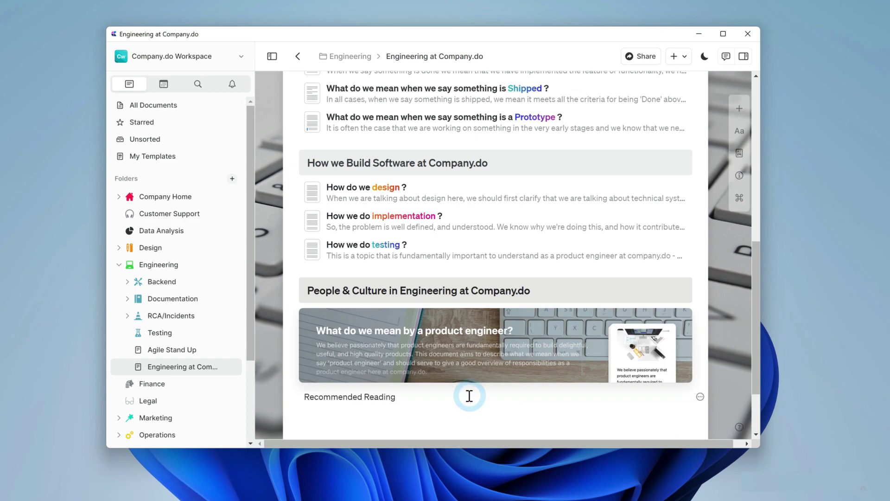
pyautogui.hotkey('ctrl', 'shift', 'l')
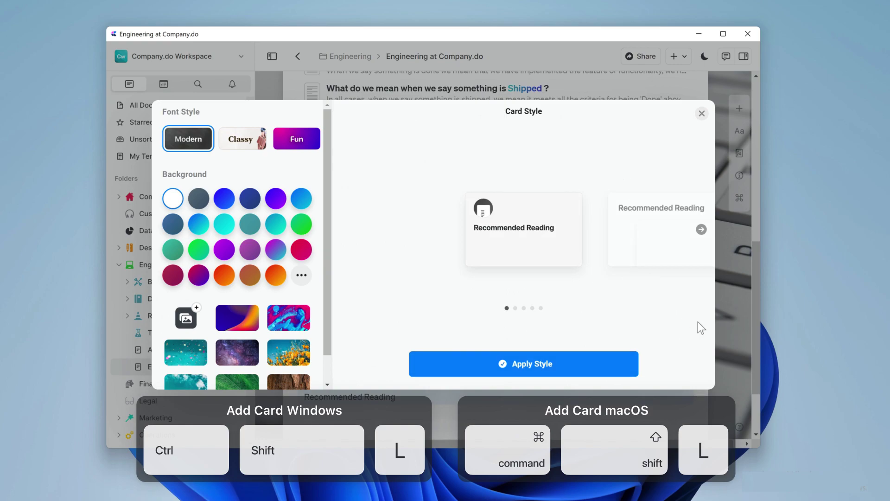
pyautogui.click(709, 233)
pyautogui.click(708, 233)
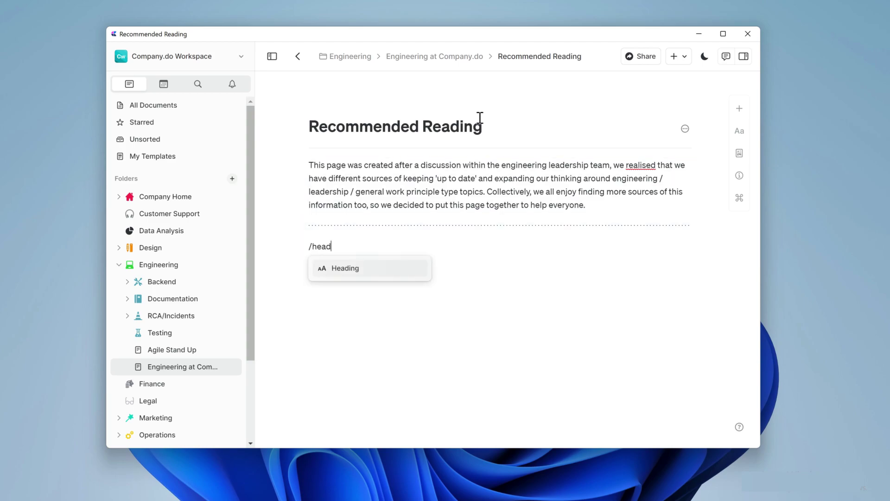
pyautogui.press('Return')
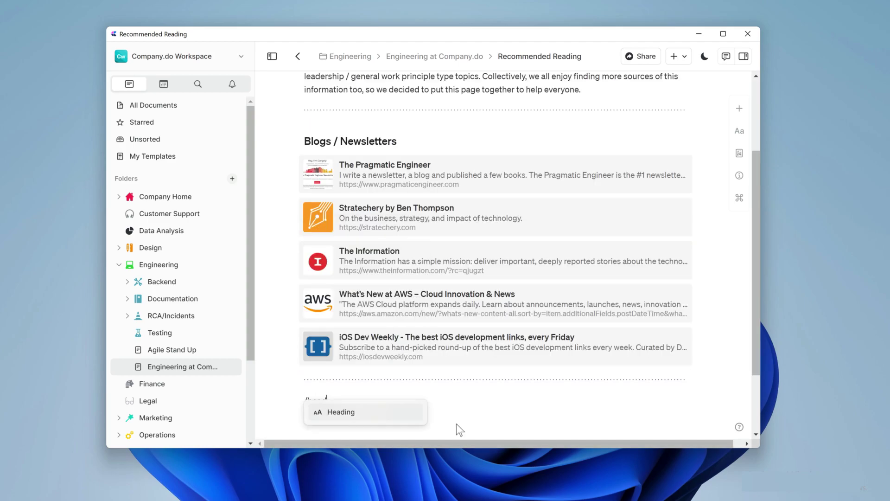
# Add a Podcasts section with three podcast links and a Books heading to Recommended Reading.
pyautogui.press('Return')
pyautogui.press('Return')
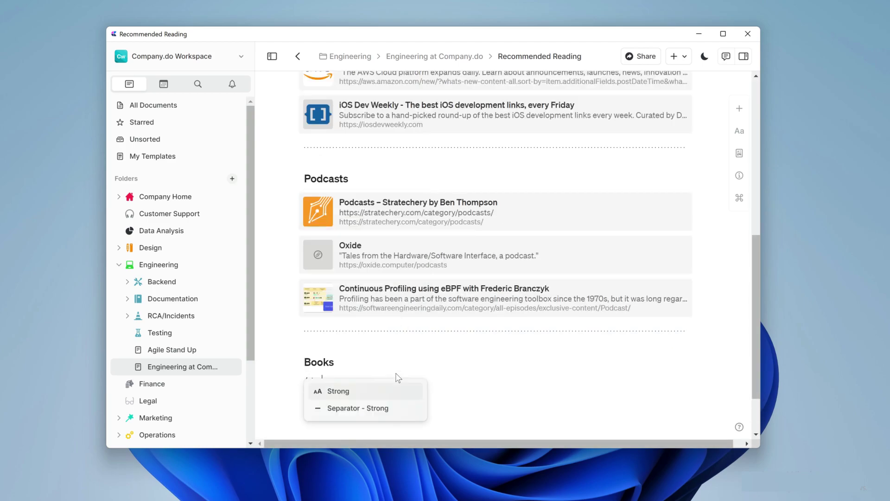
pyautogui.press('Return')
pyautogui.press('Return')
pyautogui.press('Return')
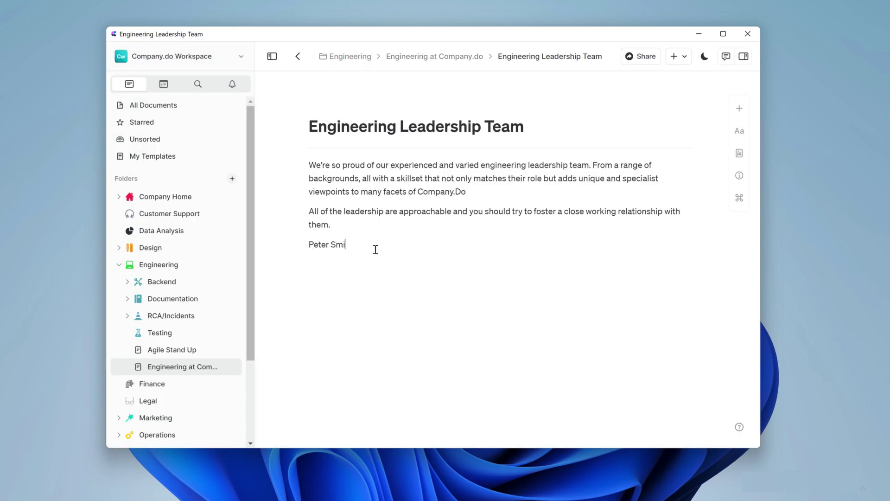
# Turn the CTO line into a dark-styled Chief Technology Officer card and open its page.
pyautogui.rightClick(464, 254)
pyautogui.click(485, 264)
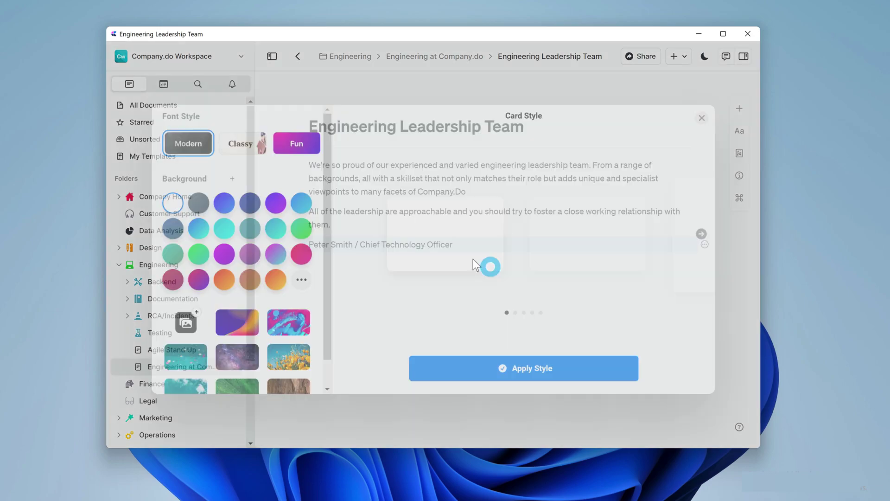
pyautogui.click(699, 228)
pyautogui.click(423, 363)
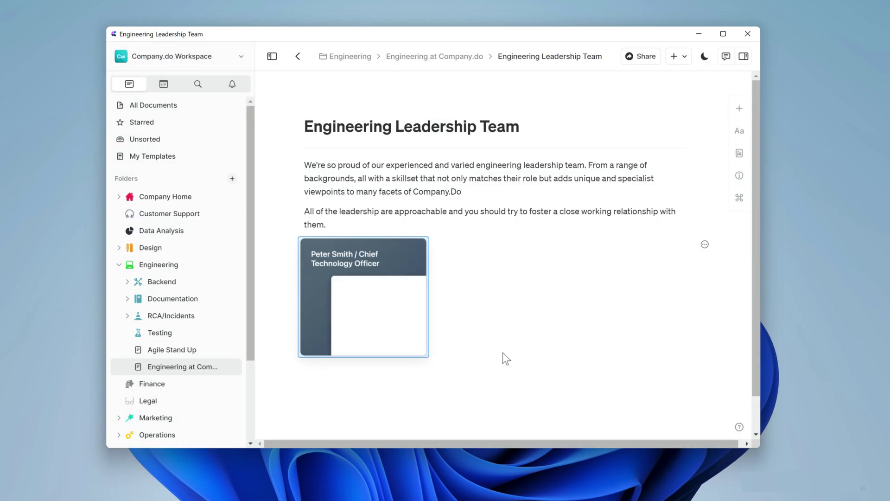
# Give the CTO page a portrait photo cover image.
pyautogui.click(739, 152)
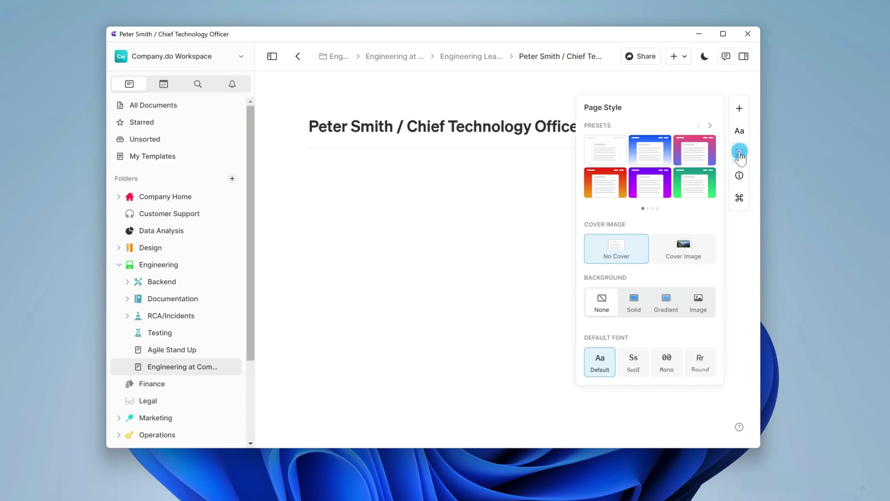
pyautogui.click(682, 242)
pyautogui.click(532, 426)
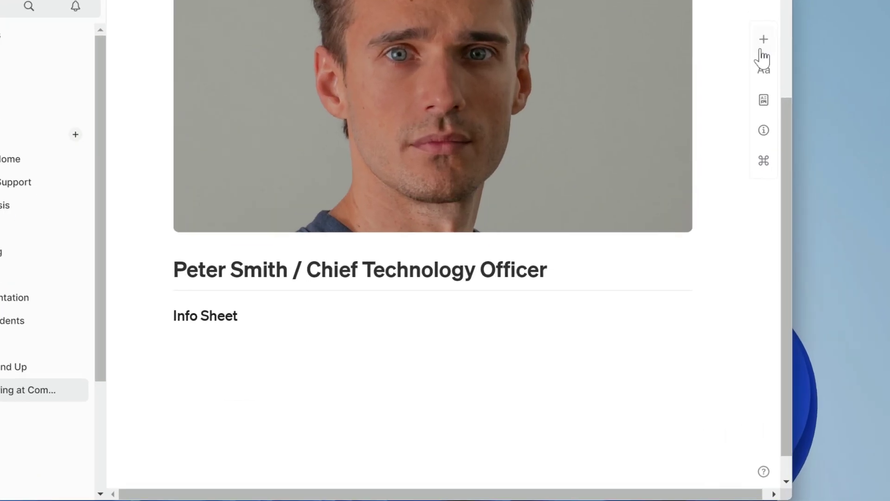
# Insert a 2x4 Info Sheet table labelled Location, Job Title and Date Joined.
pyautogui.click(739, 108)
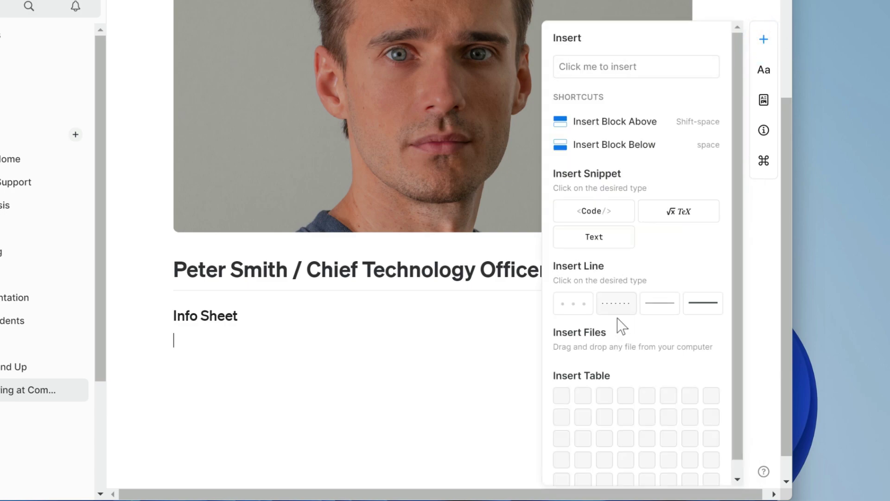
pyautogui.click(583, 461)
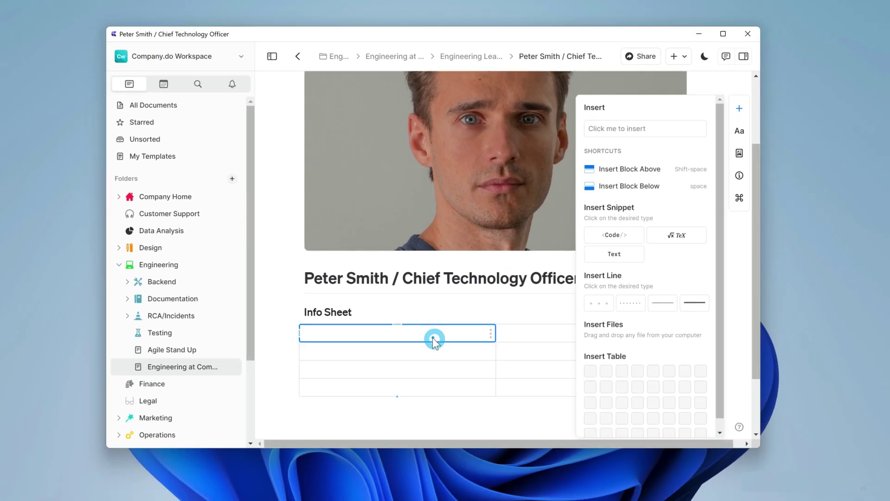
pyautogui.write('Location')
pyautogui.press('Return')
pyautogui.write('Job Titl')
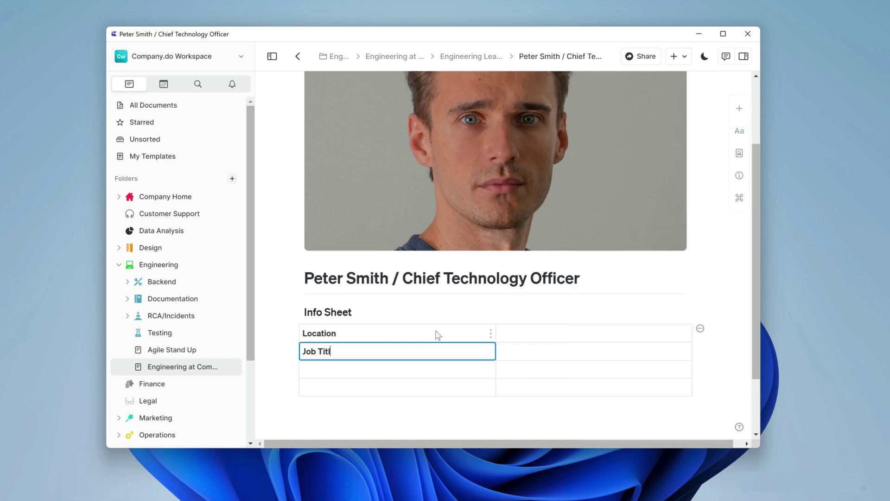
pyautogui.write('e')
pyautogui.press('Return')
pyautogui.write('Date Joined')
pyautogui.press('Return')
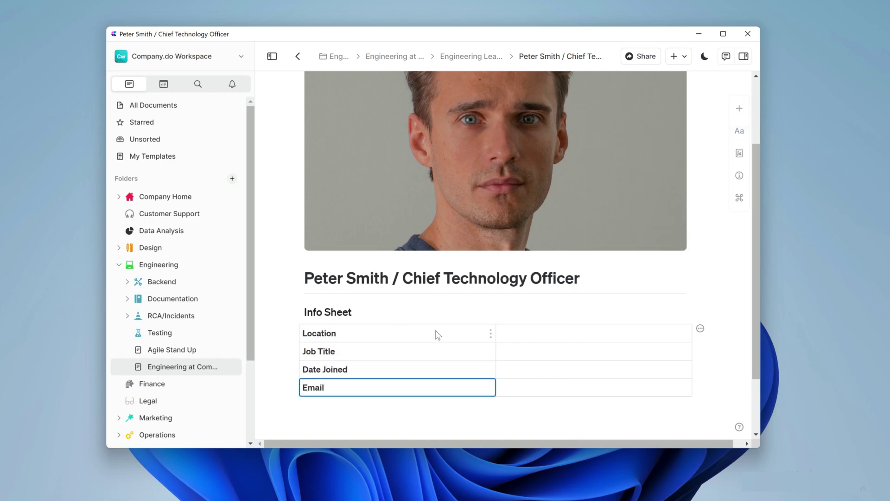
# Fill in the values London, Chief Technology Officer and the work email address.
pyautogui.press('Tab')
pyautogui.write('London')
pyautogui.press('Return')
pyautogui.write('Chief Technology Officer')
pyautogui.press('Return')
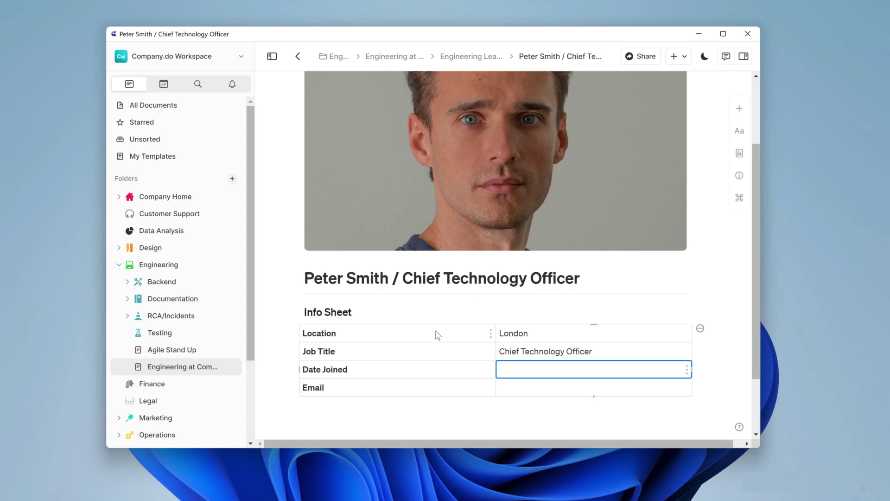
pyautogui.press('Return')
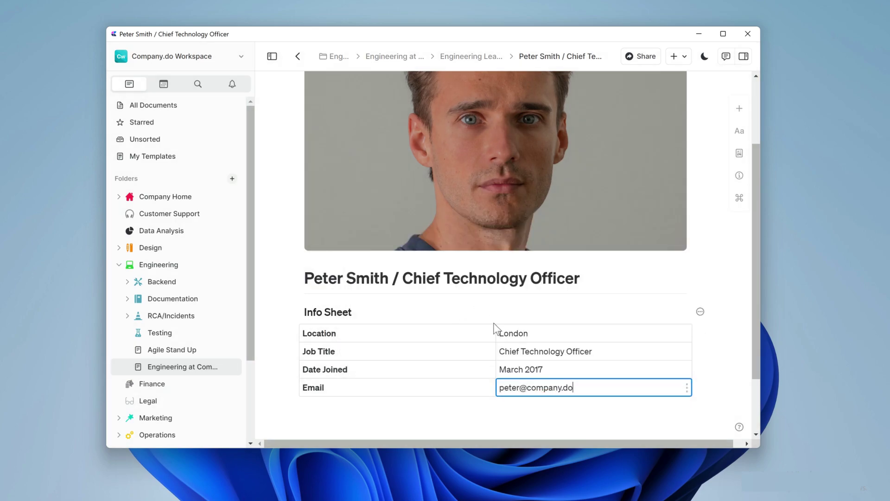
# Narrow the label column, fill it grey, and add a dotted separator below the table.
pyautogui.moveTo(495, 330); pyautogui.dragTo(389, 334)
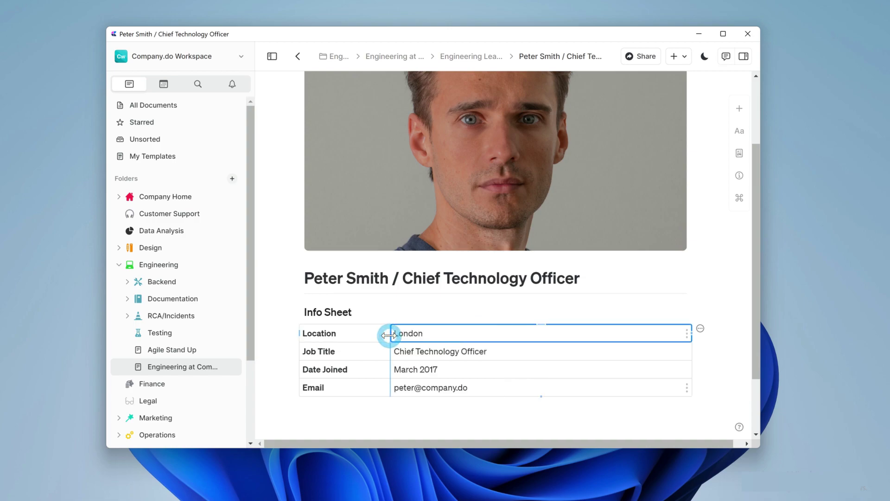
pyautogui.click(371, 335)
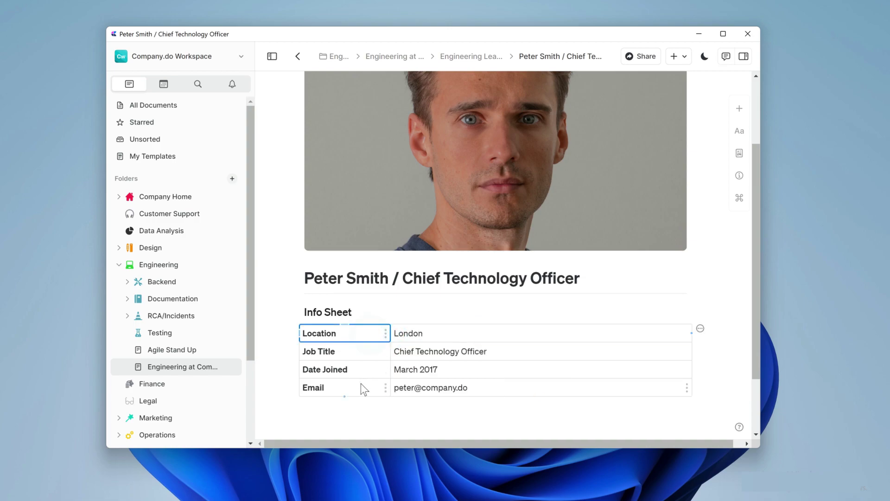
pyautogui.keyDown('shift'); pyautogui.click(364, 388); pyautogui.keyUp('shift')
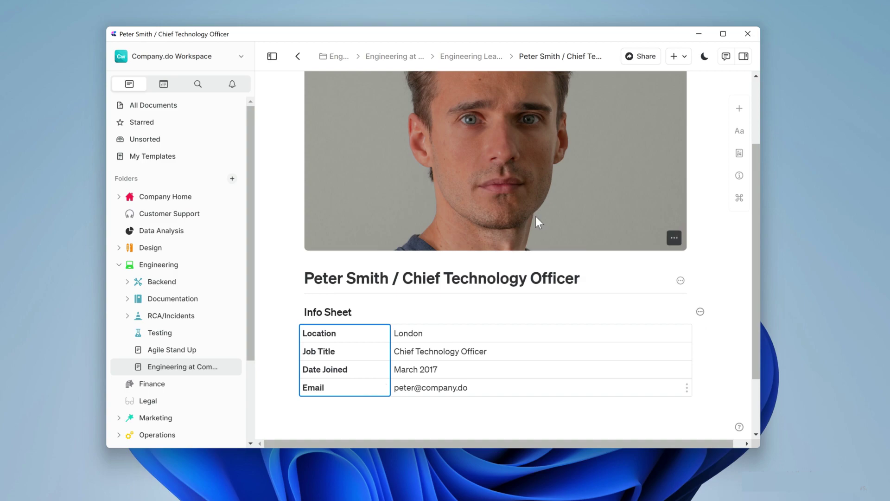
pyautogui.click(740, 131)
pyautogui.click(708, 281)
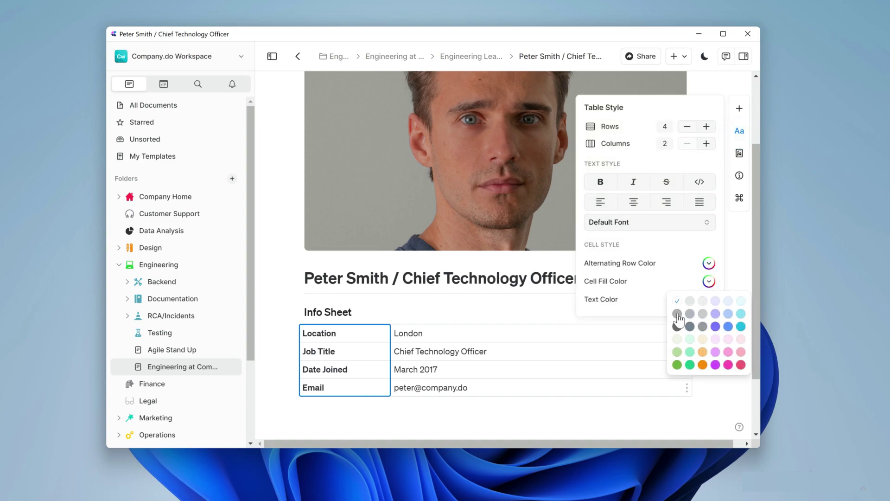
pyautogui.click(679, 320)
pyautogui.click(538, 412)
pyautogui.write('/sep')
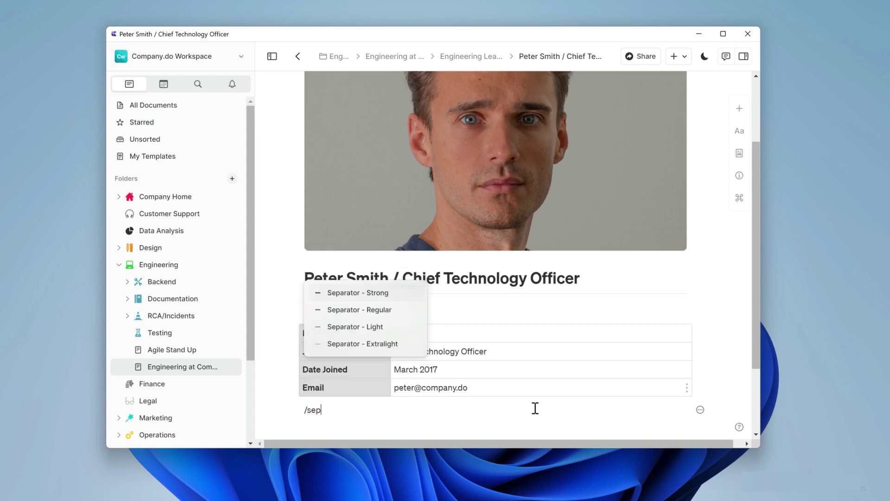
pyautogui.press('Return')
# Paste the Background text and add three Get to know me lines on travel, investing and Halloween.
pyautogui.write("Background I'm Peter and I'm the founding member of company.do. I've worked with many tech companies over the years and also tried my hand at consulting for a while before co-founding company.do in 2017. I'm very proud of our team and what we've achieved and I'm excited for what is still to come. Any questions, feel free to reach out!")
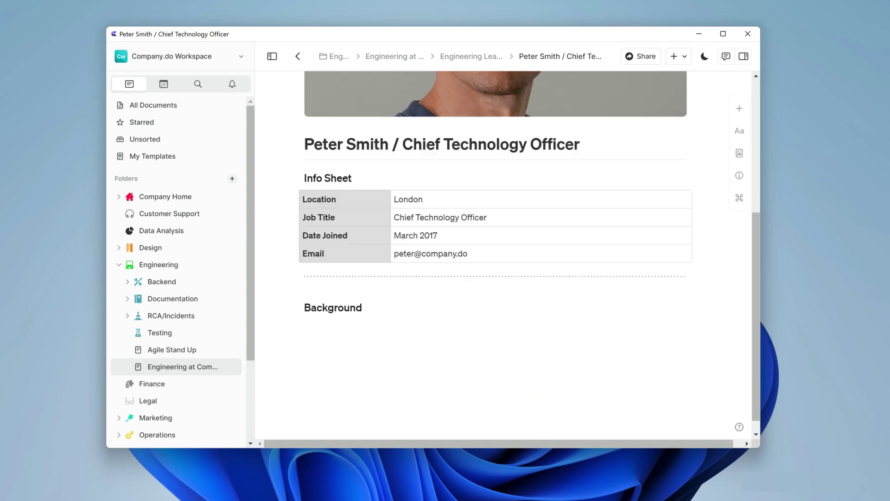
pyautogui.press('Return')
pyautogui.write('I love traveling and I try to explore a new country every year')
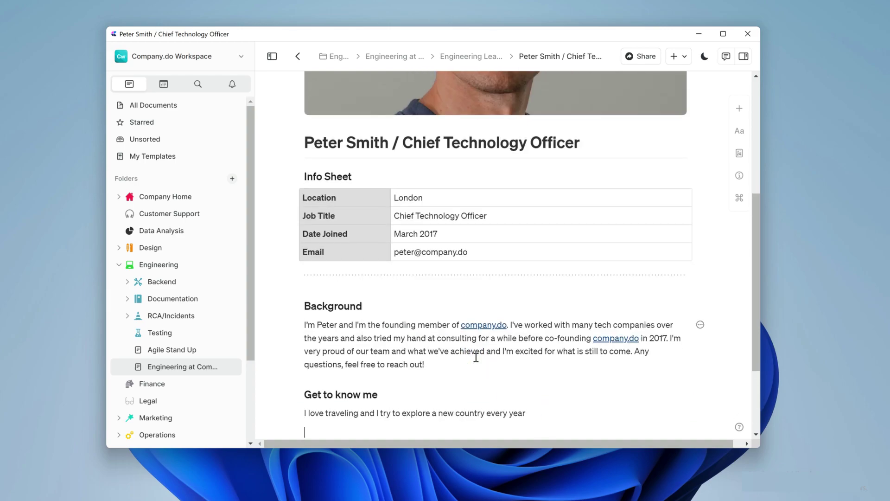
pyautogui.press('Return')
pyautogui.write("I'm new to my investing journey, but I'm really interested to learn more about it")
pyautogui.press('Return')
pyautogui.write('Halloween is my favorite time of year')
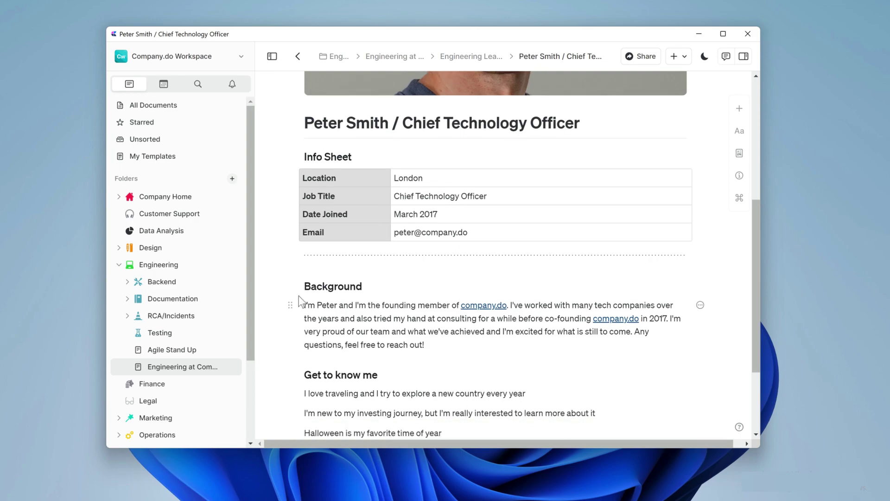
# Insert a wave emoji before the intro line and a globe before the traveling line.
pyautogui.click(300, 303)
pyautogui.press('super+period')
pyautogui.write('hi')
pyautogui.click(324, 447)
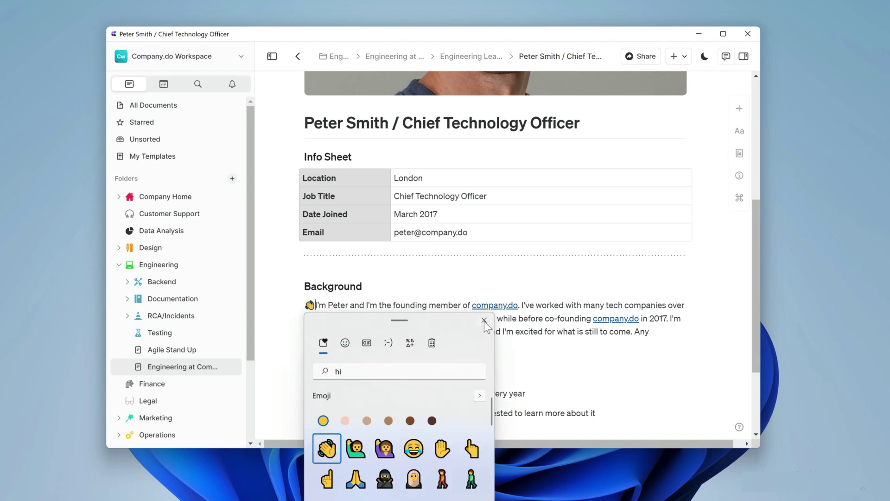
pyautogui.press('Escape')
pyautogui.press('Down')
pyautogui.press('Down')
pyautogui.press('Down')
pyautogui.press('Down')
pyautogui.press('Down')
pyautogui.press('super+period')
pyautogui.write('worl')
pyautogui.click(327, 284)
# Add a rocket emoji before the investing line and a ghost before the Halloween line.
pyautogui.click(305, 413)
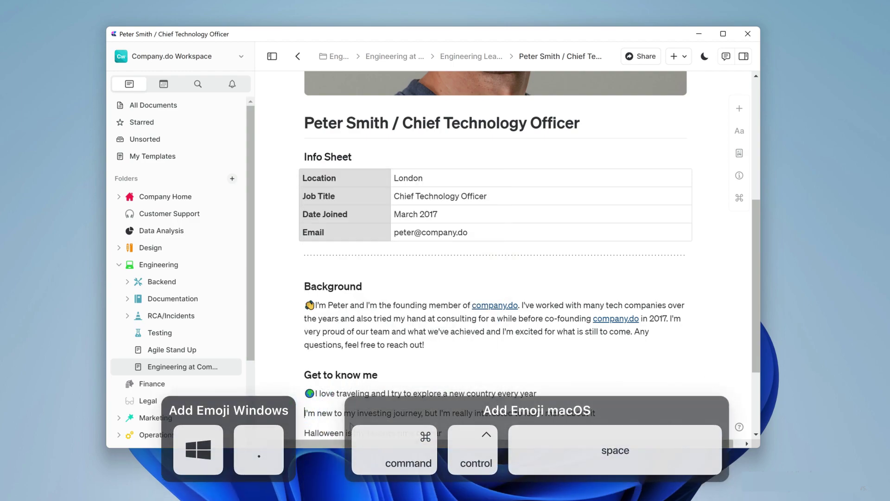
pyautogui.press('super+period')
pyautogui.click(441, 300)
pyautogui.click(304, 433)
pyautogui.press('super+period')
pyautogui.write('ghos')
pyautogui.click(326, 322)
pyautogui.scroll(-3, 575, 406)
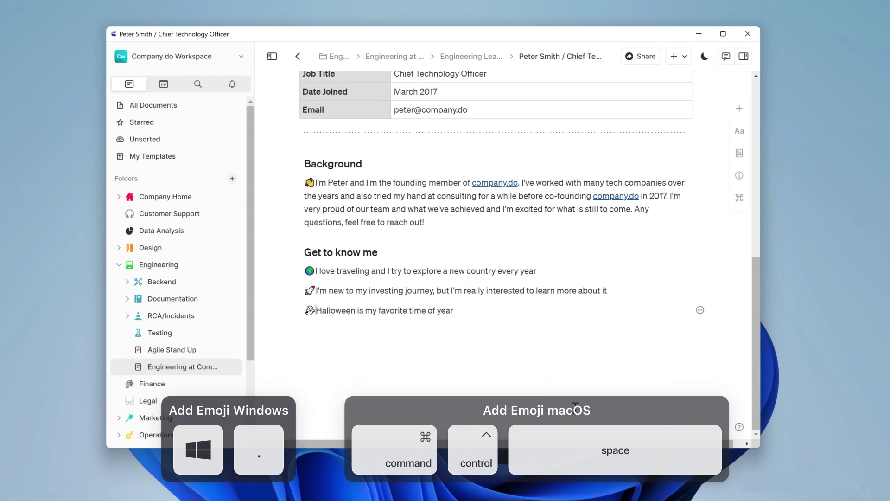
pyautogui.scroll(4, 576, 406)
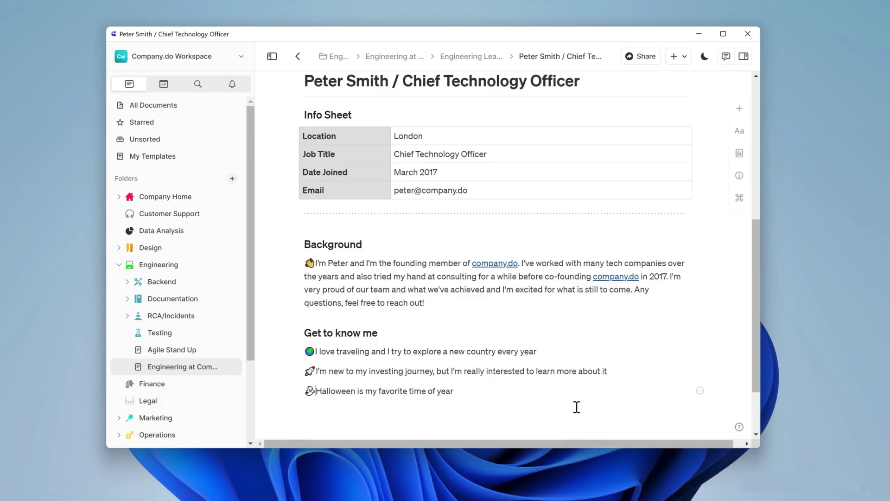
# Back on the Engineering Leadership Team page, duplicate the profile card into a two-row grid of six.
pyautogui.hotkey('alt', 'Left')
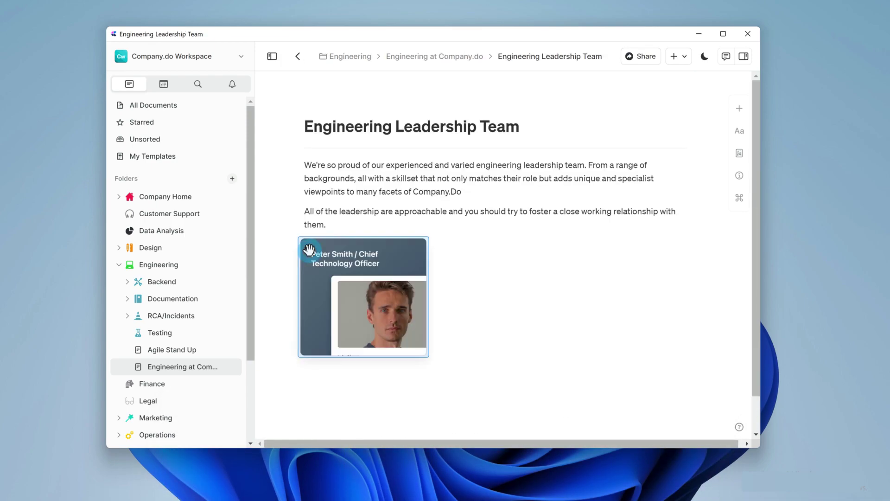
pyautogui.hotkey('ctrl', 'd')
pyautogui.hotkey('ctrl', 'd')
pyautogui.hotkey('ctrl', 'd')
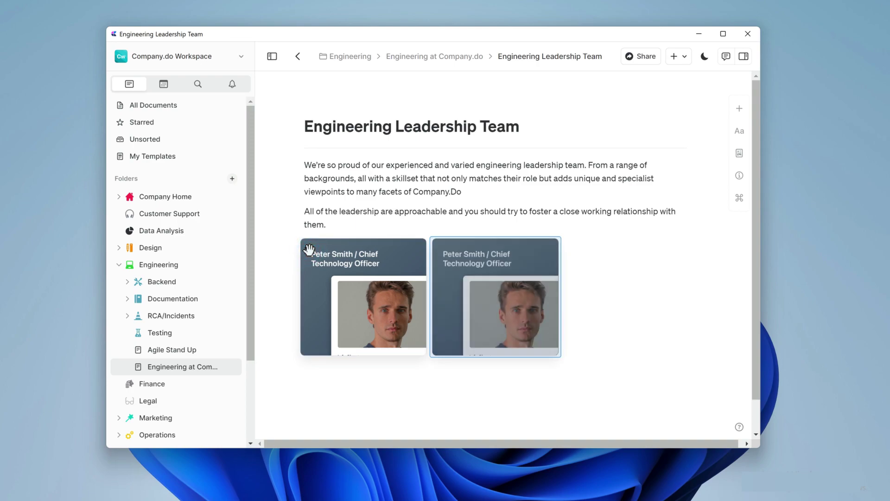
pyautogui.hotkey('ctrl', 'd')
pyautogui.hotkey('ctrl', 'd')
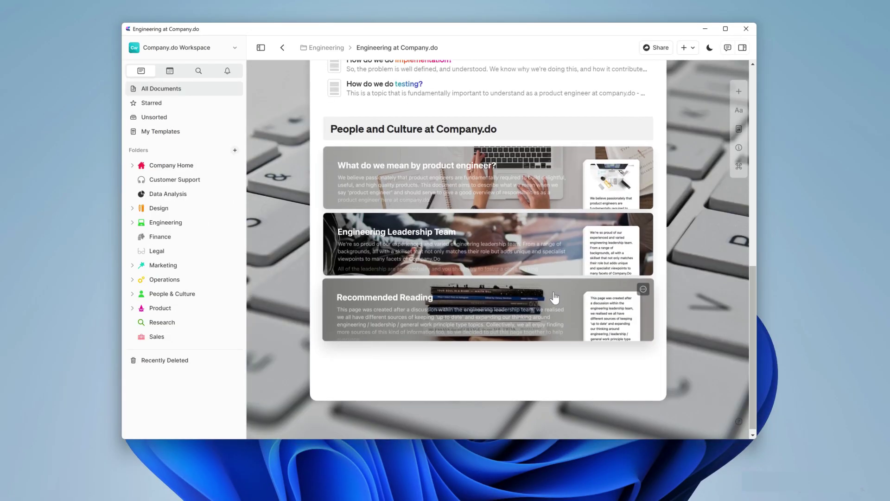
# Scroll the Engineering at Company.do page to review its build and People and Culture cards.
pyautogui.scroll(6, 564, 316)
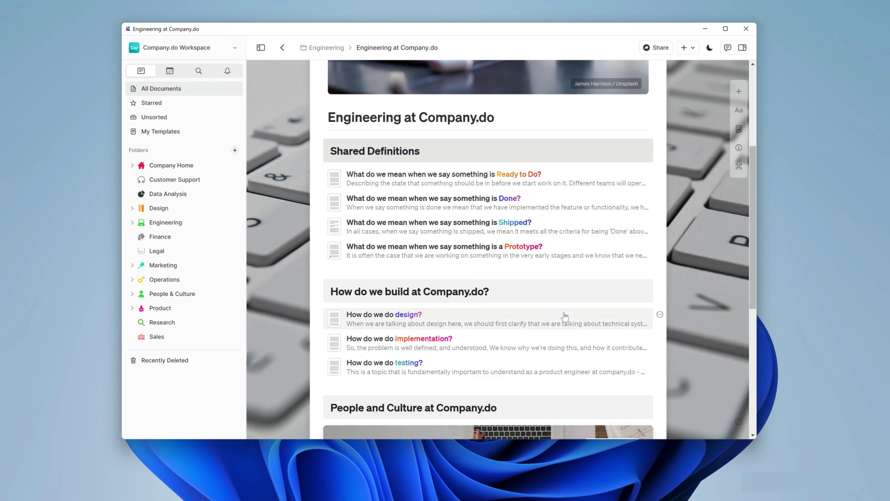
pyautogui.scroll(4, 565, 316)
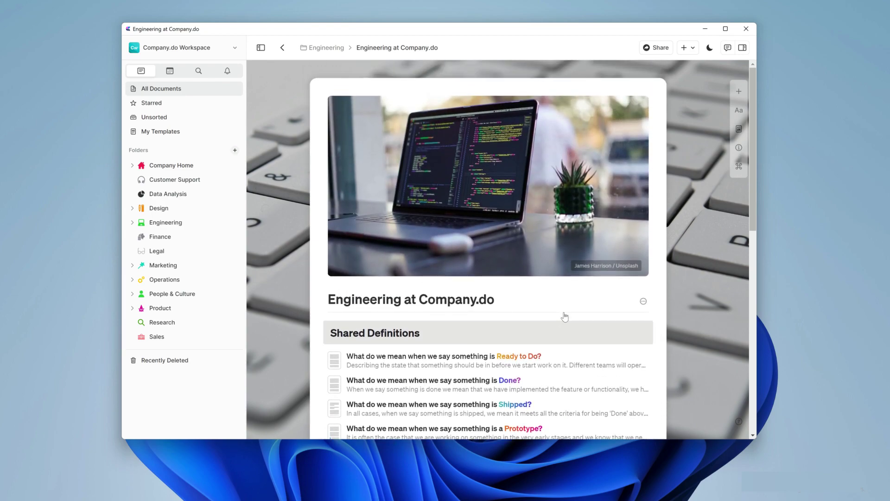
pyautogui.scroll(-7, 565, 316)
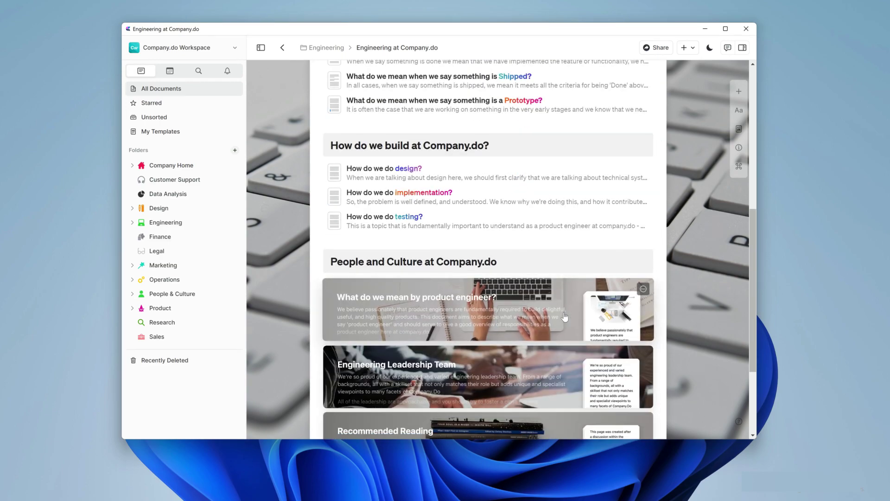
# Create a public web link for the Engineering at Company.do handbook page.
pyautogui.click(665, 47)
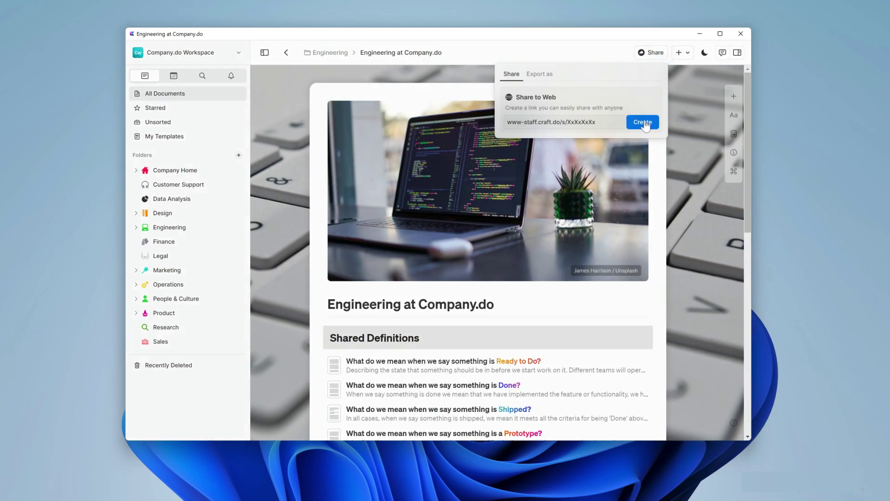
pyautogui.click(642, 122)
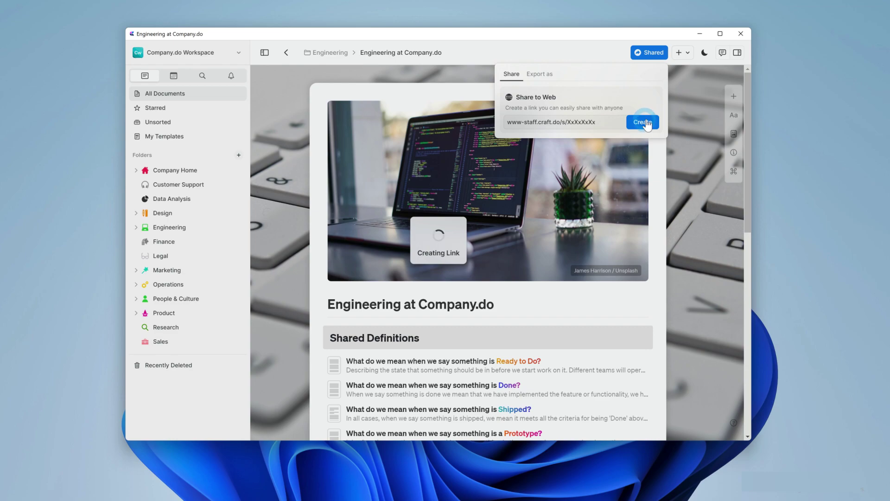
pyautogui.press('Escape')
# In the Sep 5 daily note, link the Engineering Handbook agenda entry to the handbook.
pyautogui.click(174, 76)
pyautogui.click(139, 392)
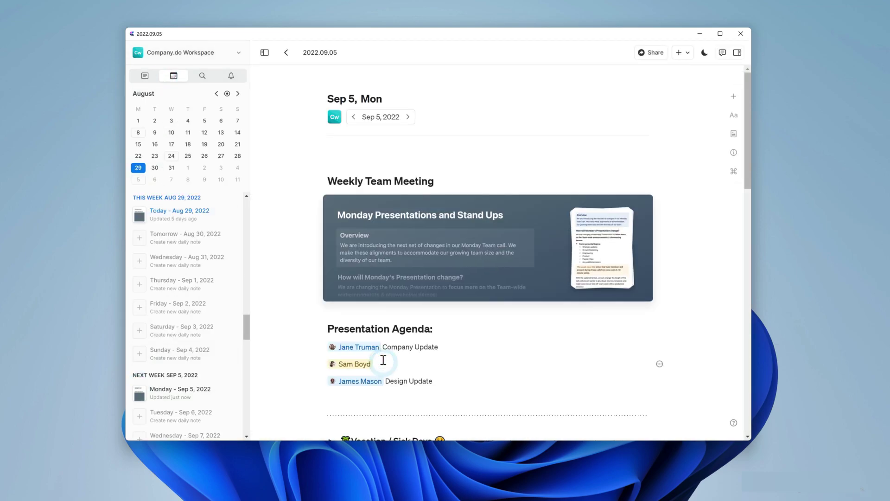
pyautogui.click(443, 349)
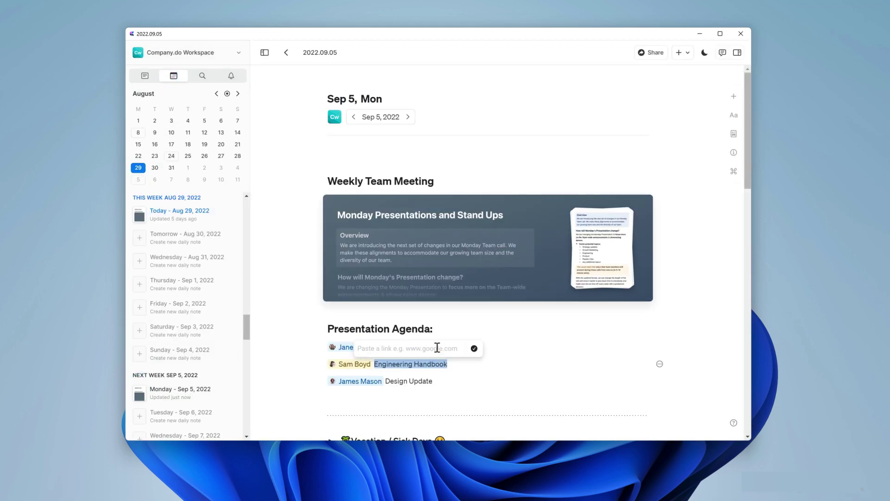